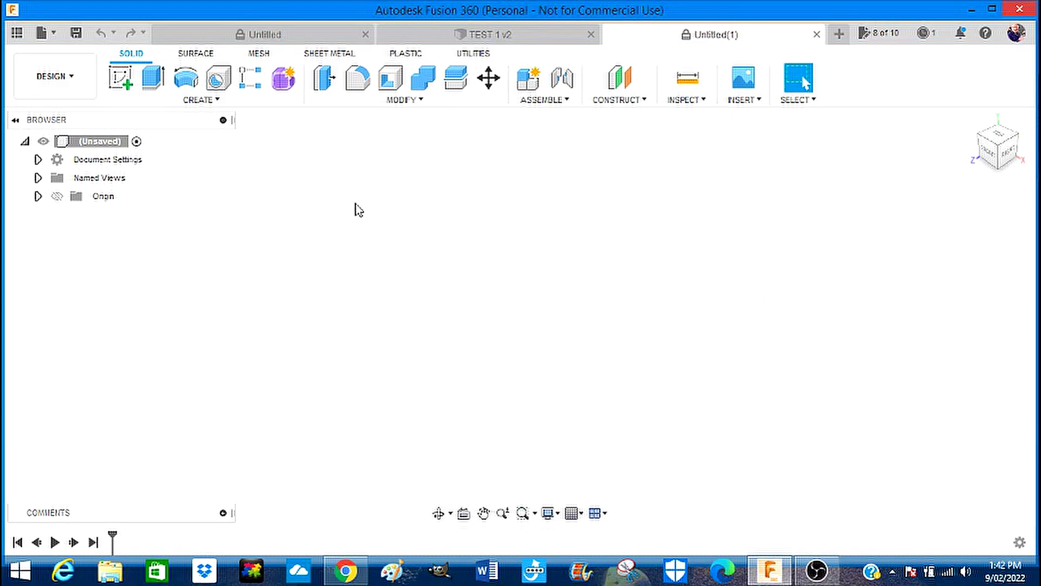
- Create a new design, save it as 'AMAX TEST PART 1' in My First Project, and close Untitled(1)
{"action": "left_click", "coordinate": [47, 35]}
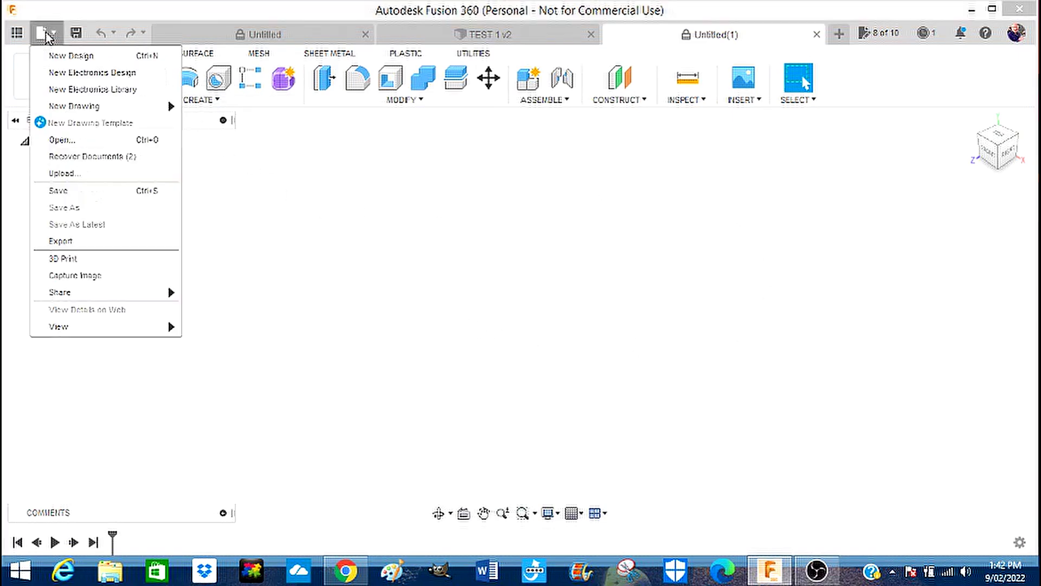
{"action": "left_click", "coordinate": [65, 56]}
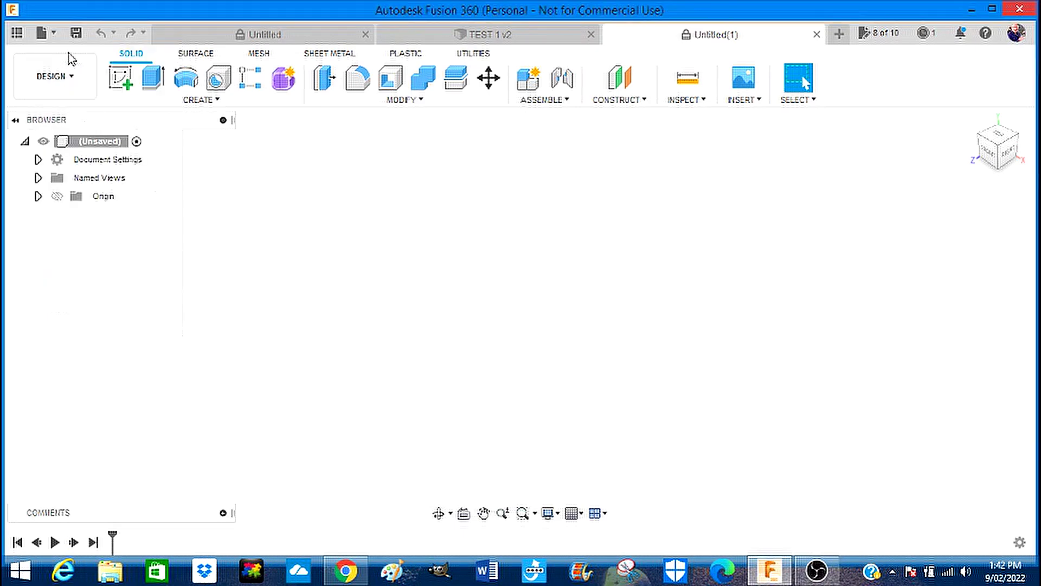
{"action": "left_click", "coordinate": [76, 34]}
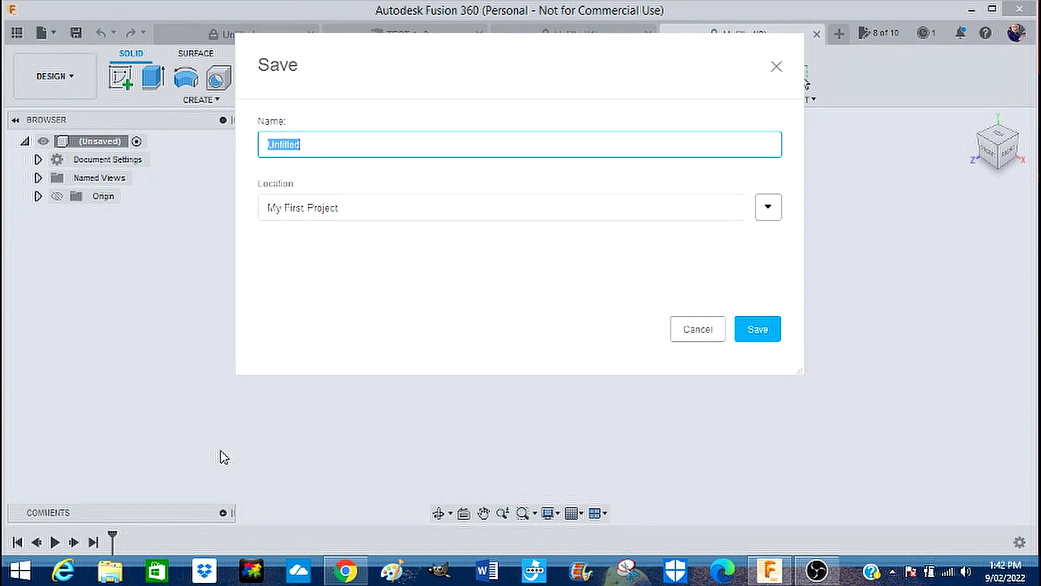
{"action": "type", "text": "AMAX TEST PART"}
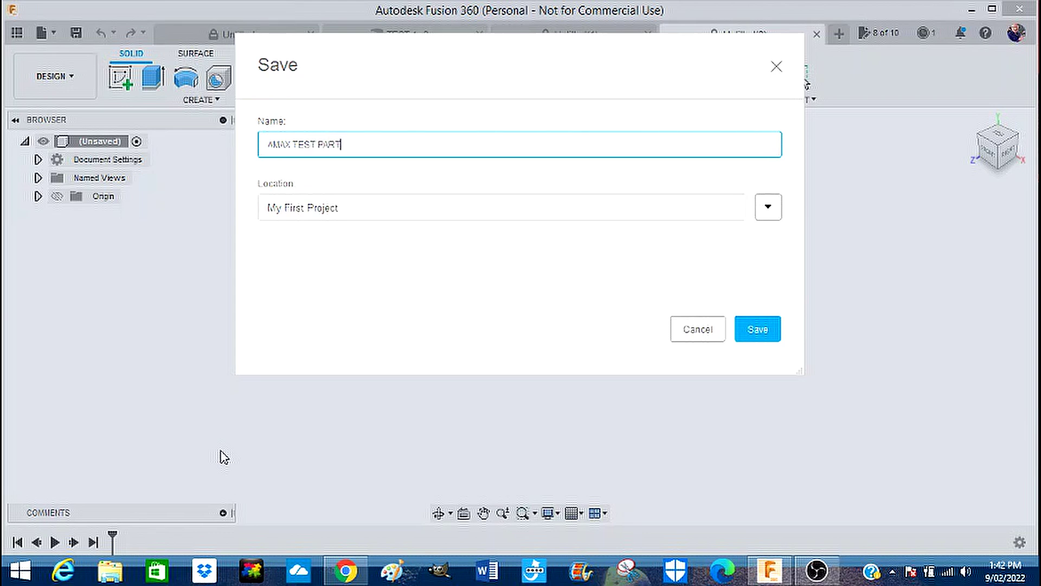
{"action": "type", "text": " 1"}
{"action": "left_click", "coordinate": [758, 329]}
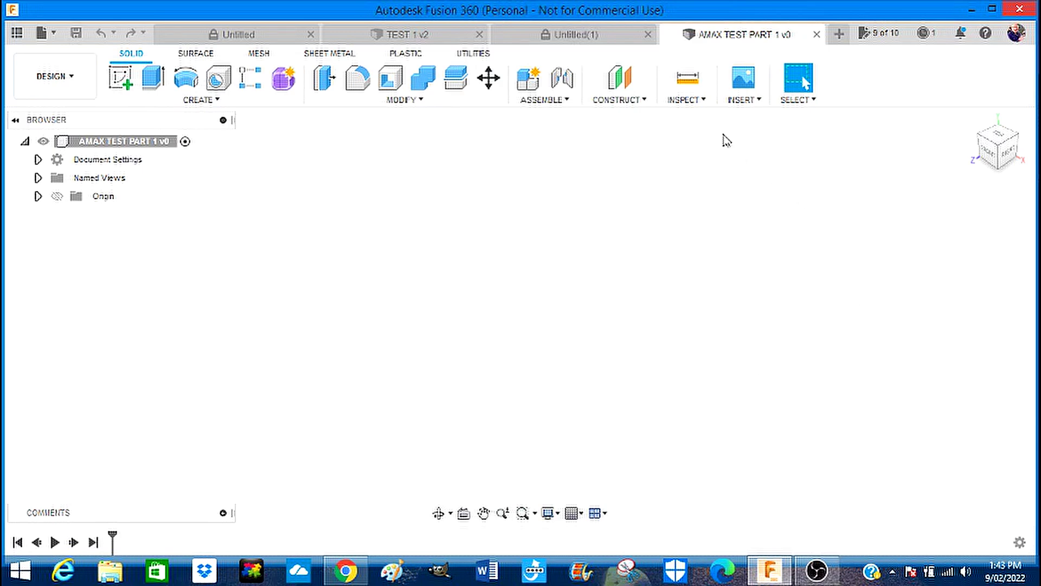
{"action": "left_click", "coordinate": [649, 35]}
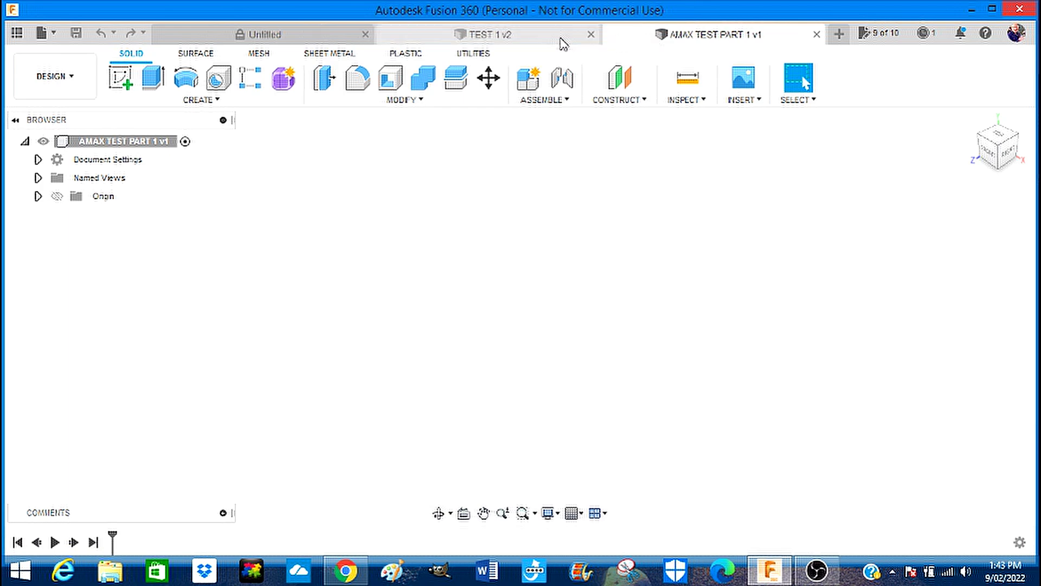
- Close the TEST 1 v2 and Untitled documents
{"action": "left_click", "coordinate": [591, 35]}
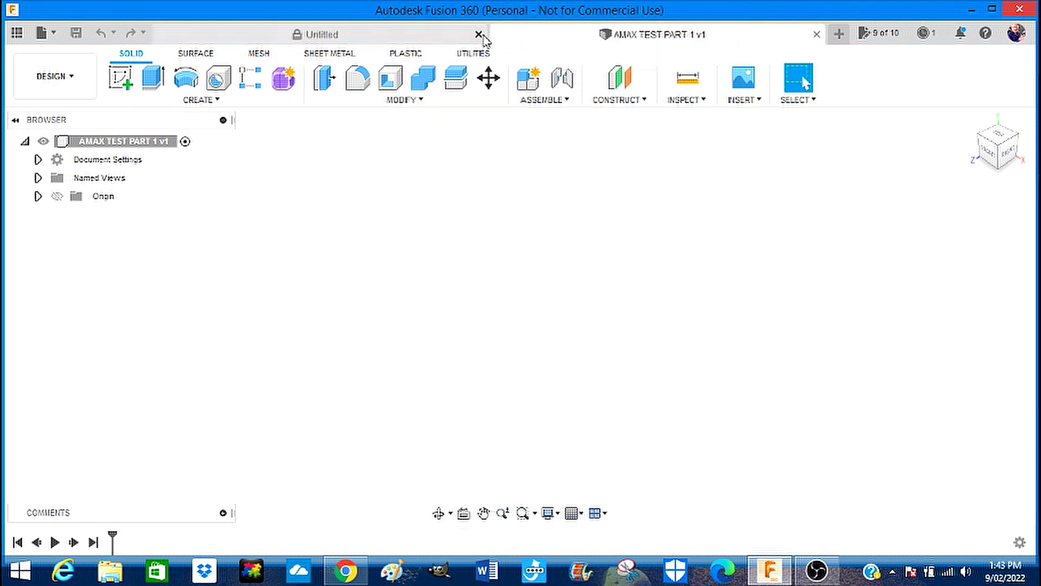
{"action": "left_click", "coordinate": [478, 35]}
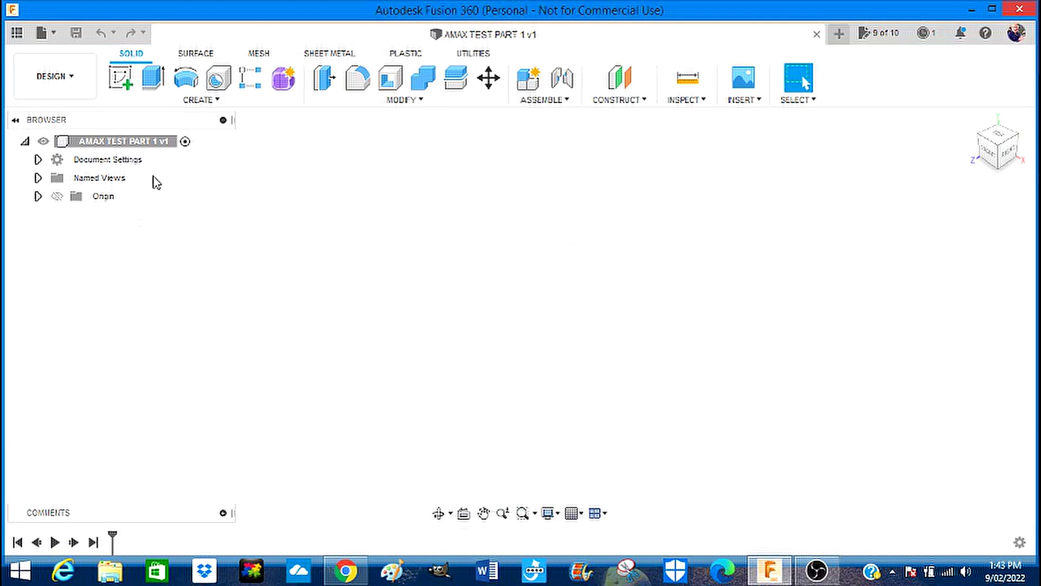
- Start a sketch on the vertical origin plane and view it from FRONT
{"action": "left_click", "coordinate": [122, 79]}
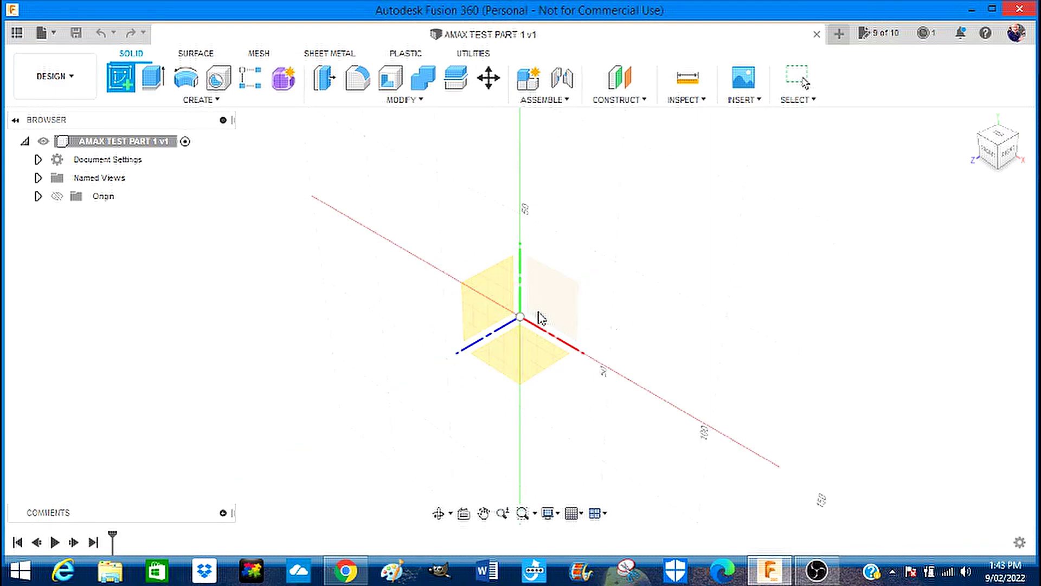
{"action": "left_click", "coordinate": [554, 296]}
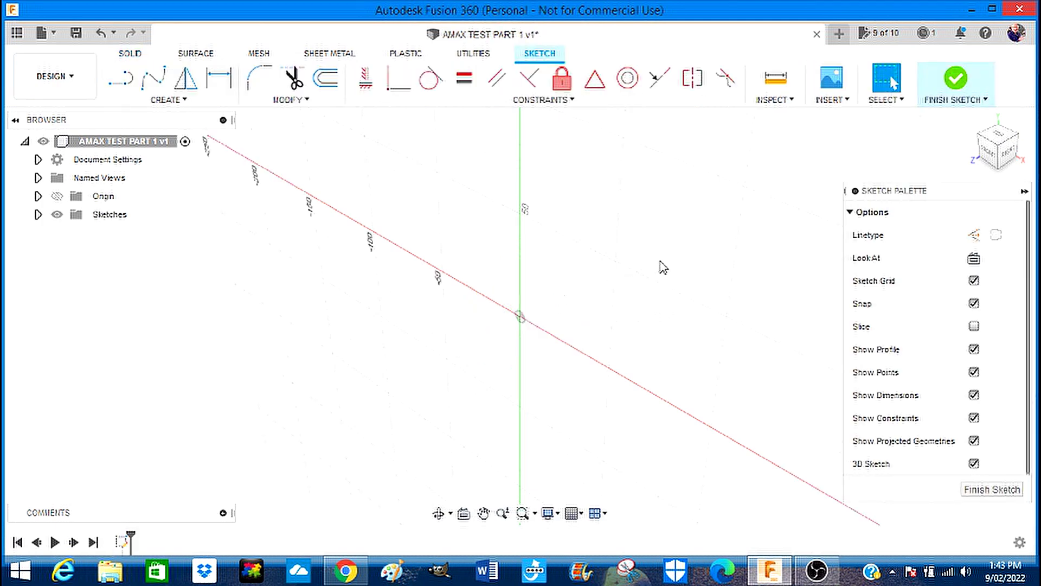
{"action": "left_click", "coordinate": [988, 157]}
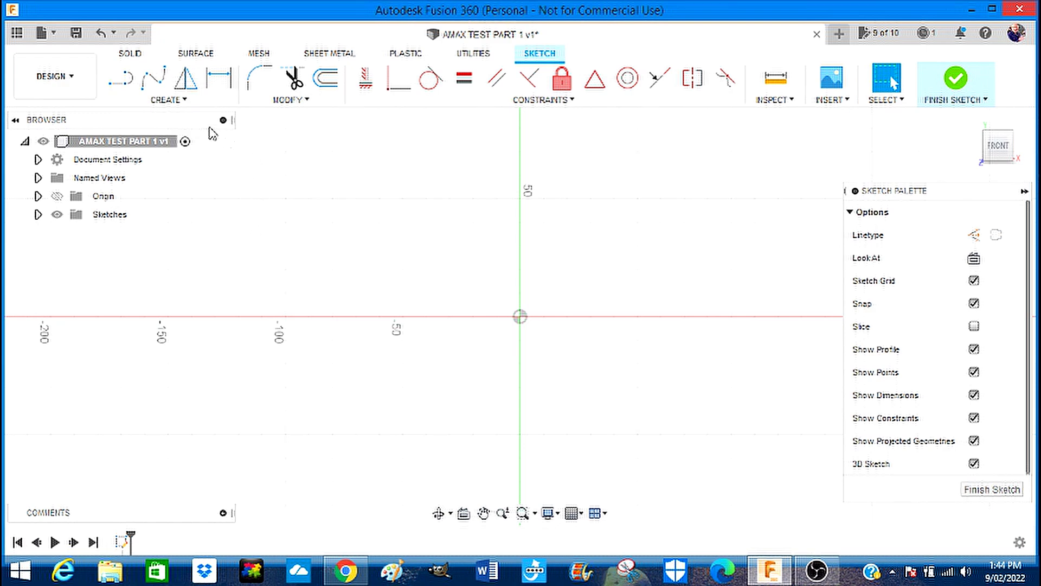
- Draw a 60 × 60 mm two-point rectangle with one corner at the origin
{"action": "left_click", "coordinate": [183, 101]}
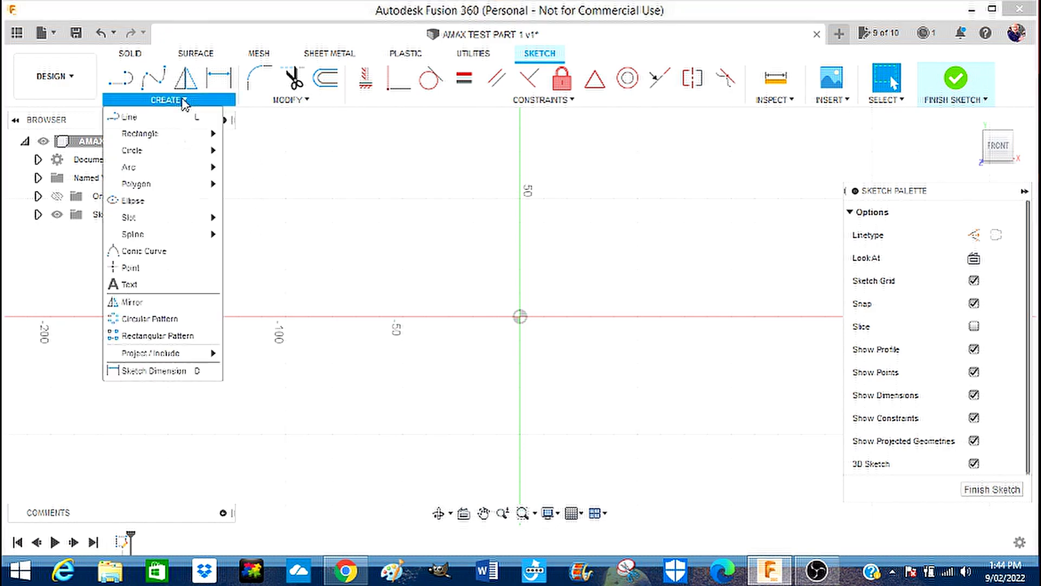
{"action": "mouse_move", "coordinate": [154, 134]}
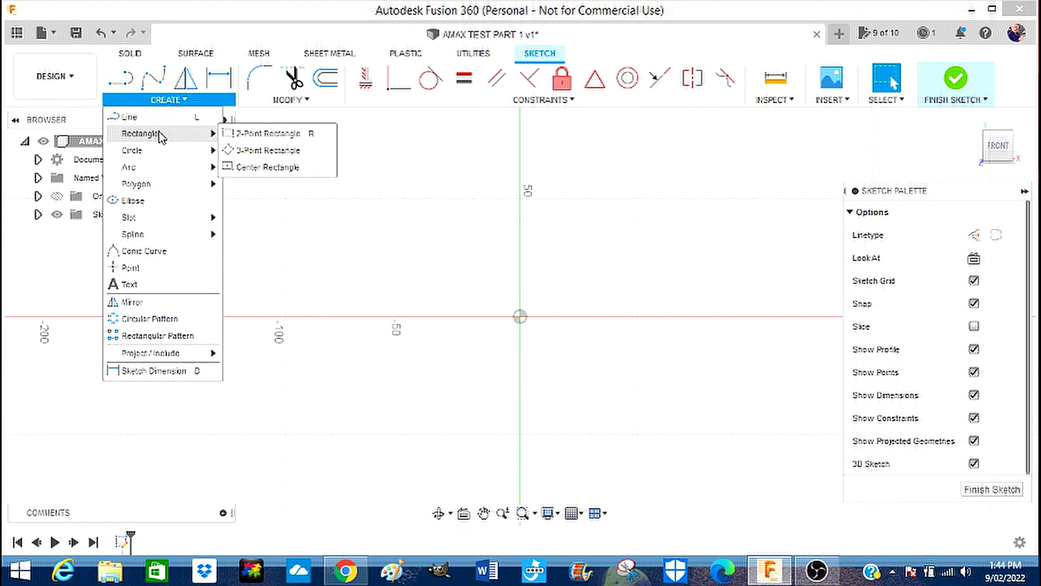
{"action": "left_click", "coordinate": [264, 135]}
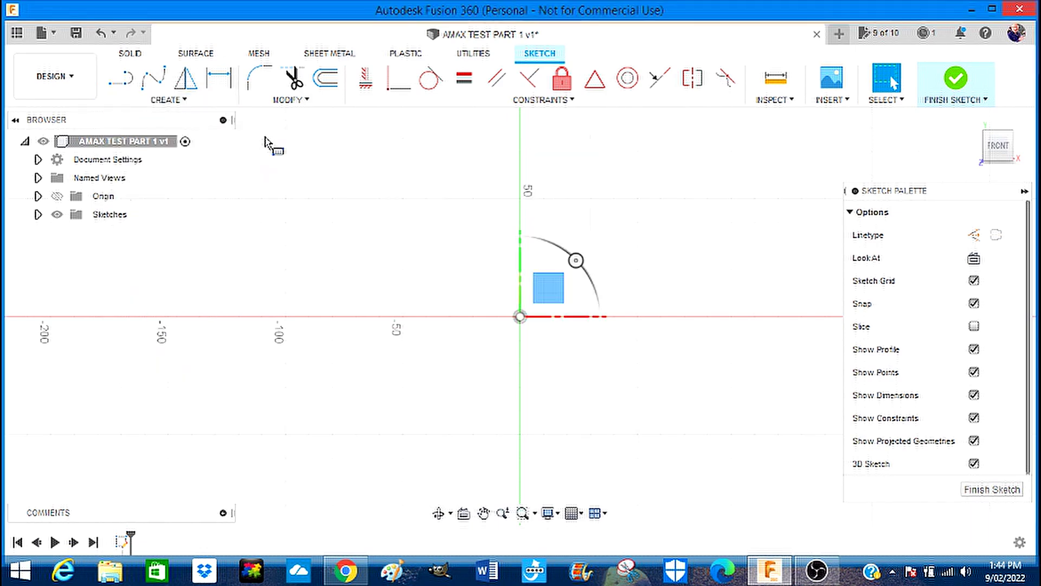
{"action": "left_click", "coordinate": [519, 317]}
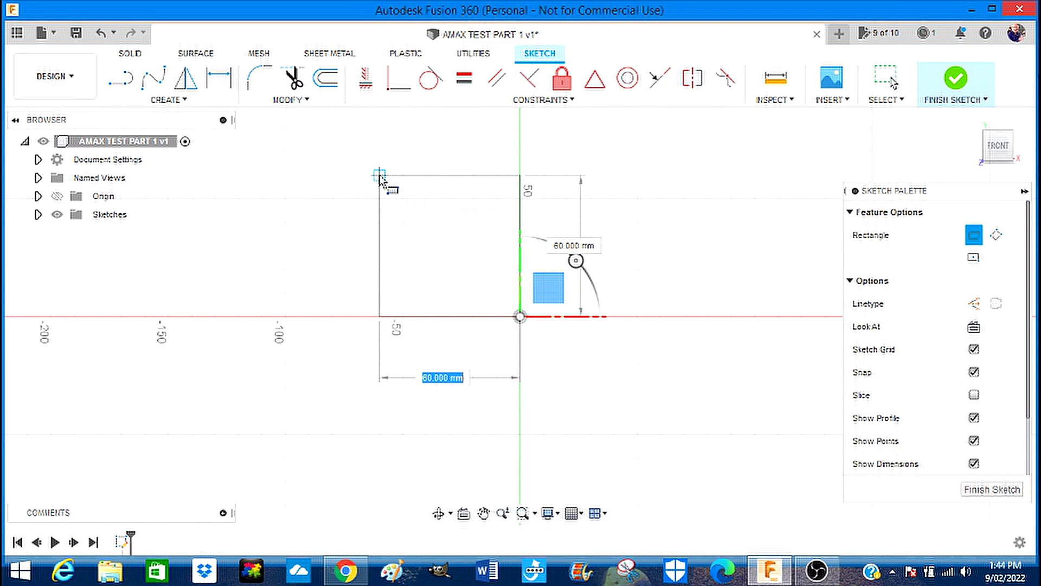
{"action": "left_click", "coordinate": [379, 176]}
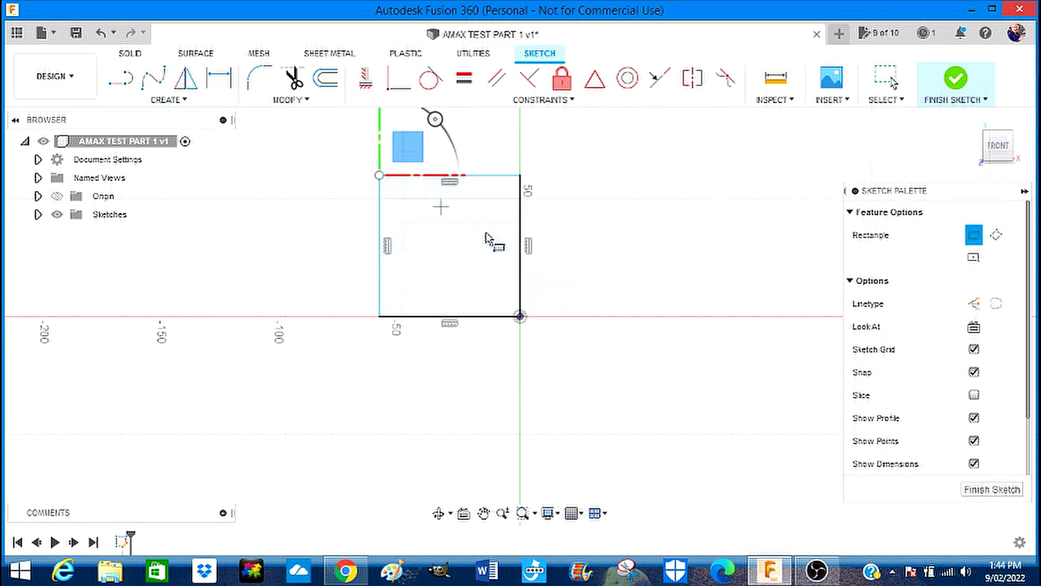
- Dimension the square's right and top edges at 60 mm each
{"action": "right_click", "coordinate": [520, 238]}
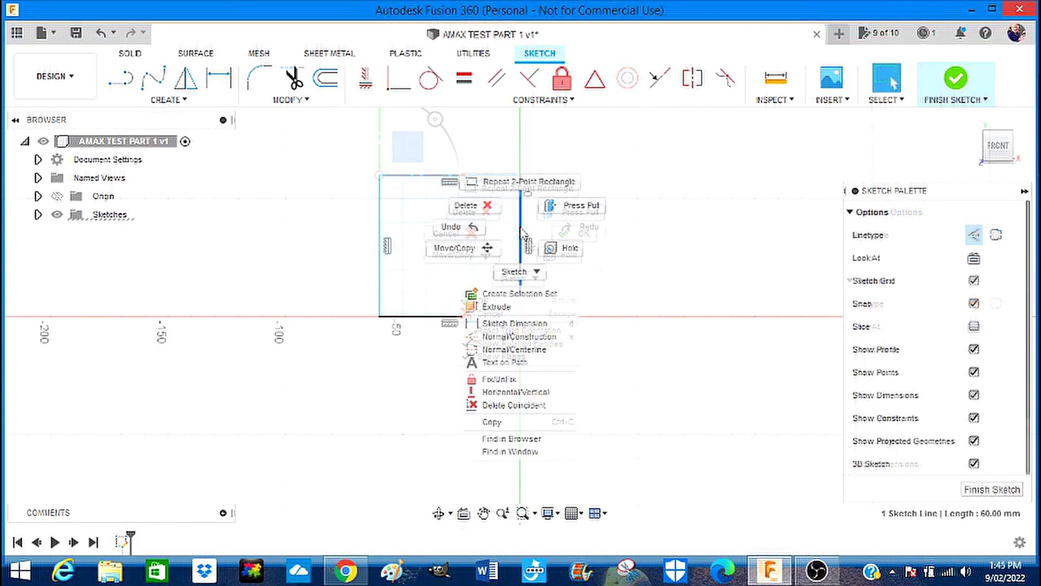
{"action": "left_click", "coordinate": [505, 324]}
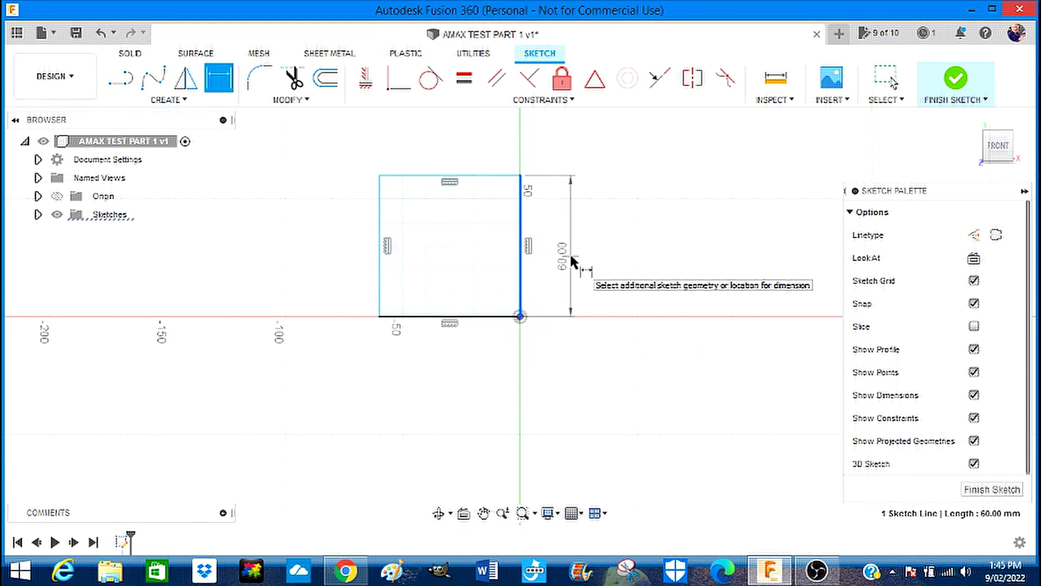
{"action": "left_click", "coordinate": [571, 261]}
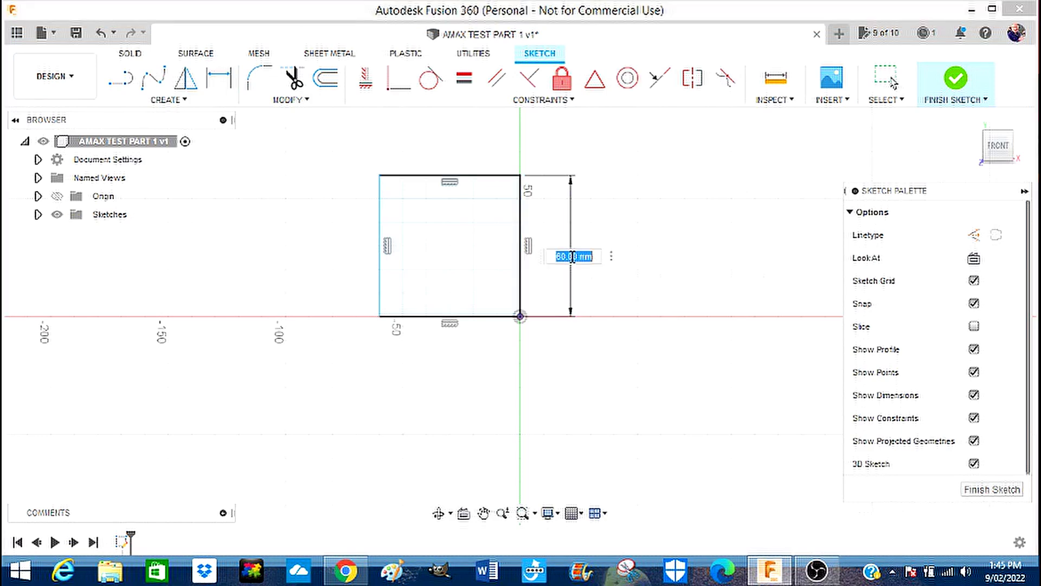
{"action": "key", "text": "Return"}
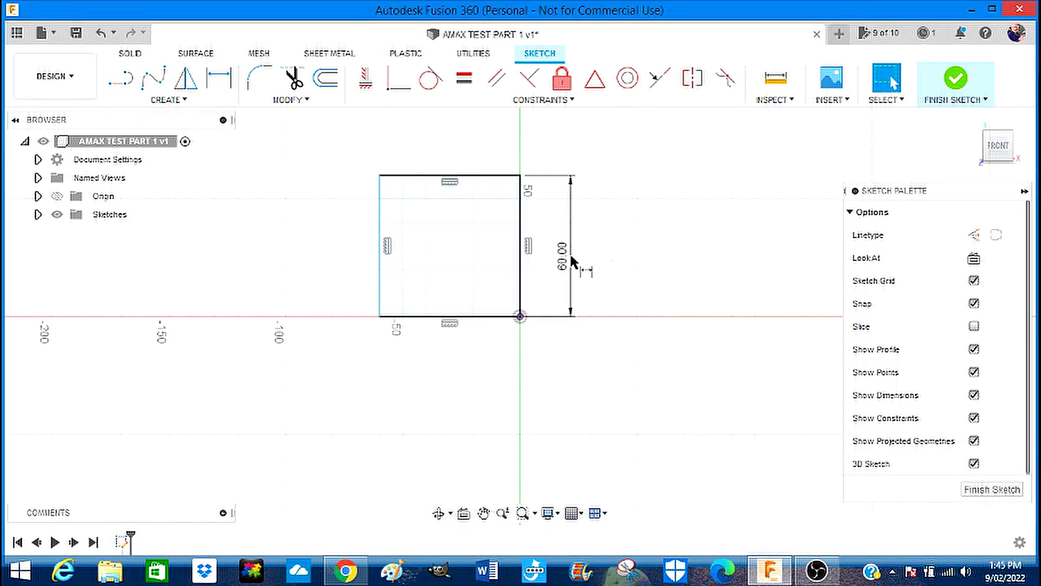
{"action": "right_click", "coordinate": [450, 180]}
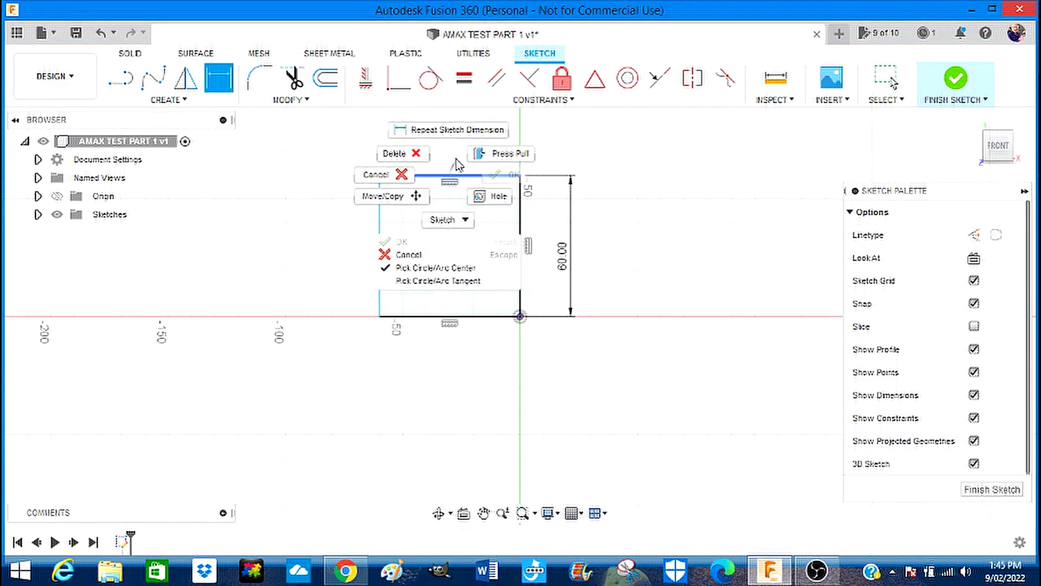
{"action": "left_click", "coordinate": [380, 175]}
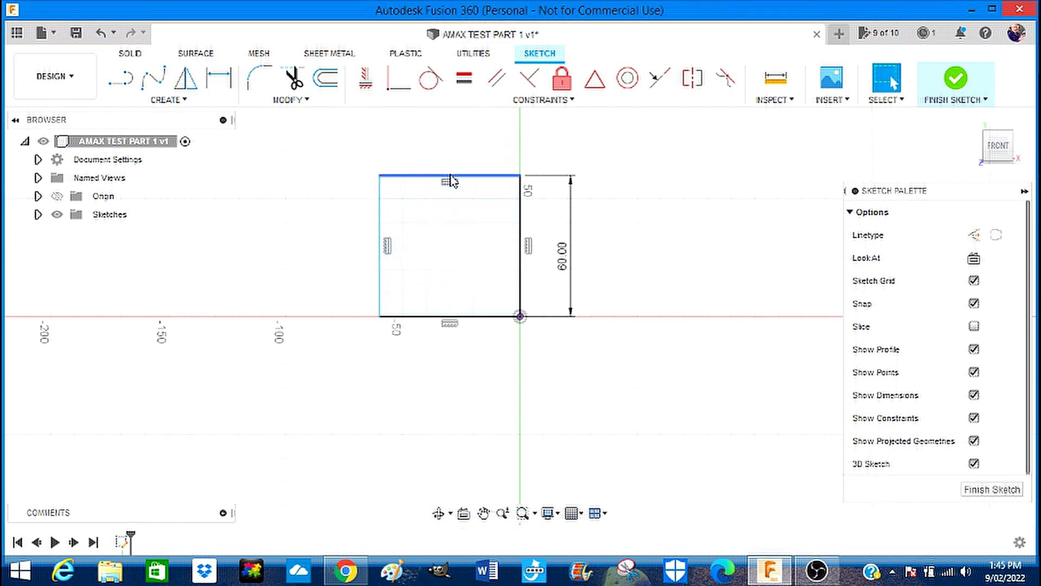
{"action": "left_click", "coordinate": [451, 180]}
{"action": "right_click", "coordinate": [451, 180]}
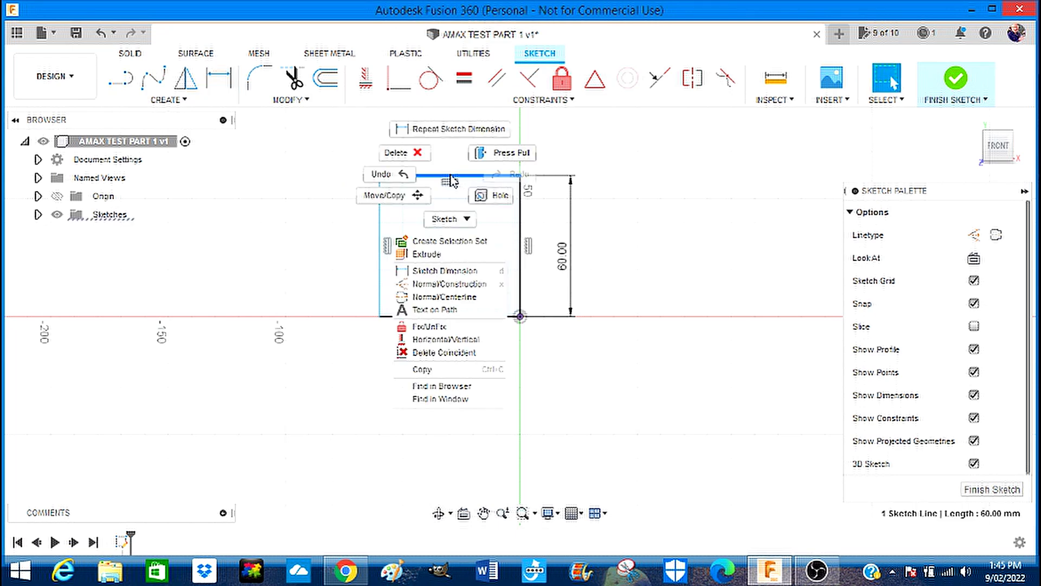
{"action": "left_click", "coordinate": [450, 271]}
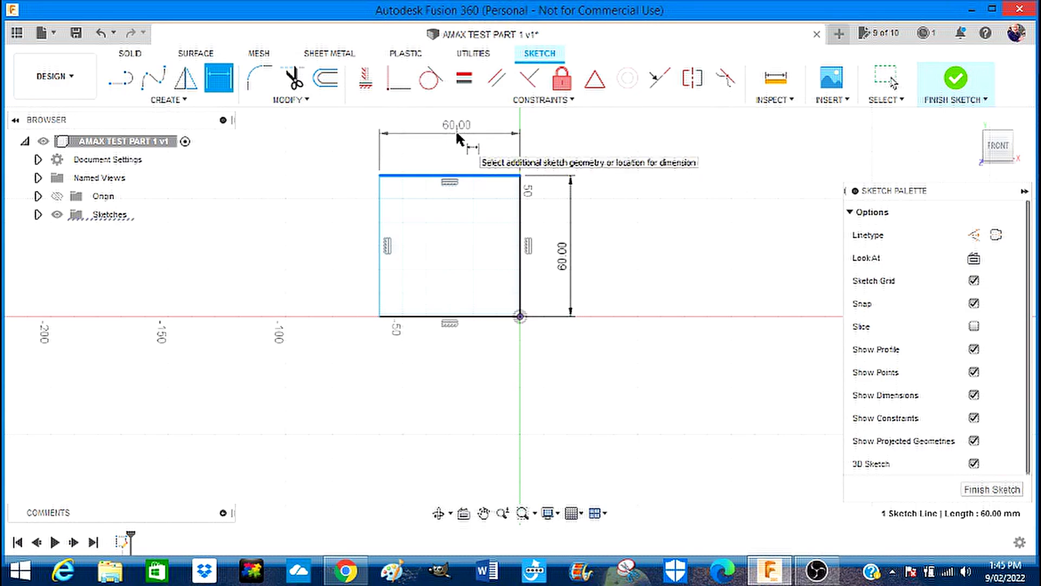
{"action": "left_click", "coordinate": [456, 129]}
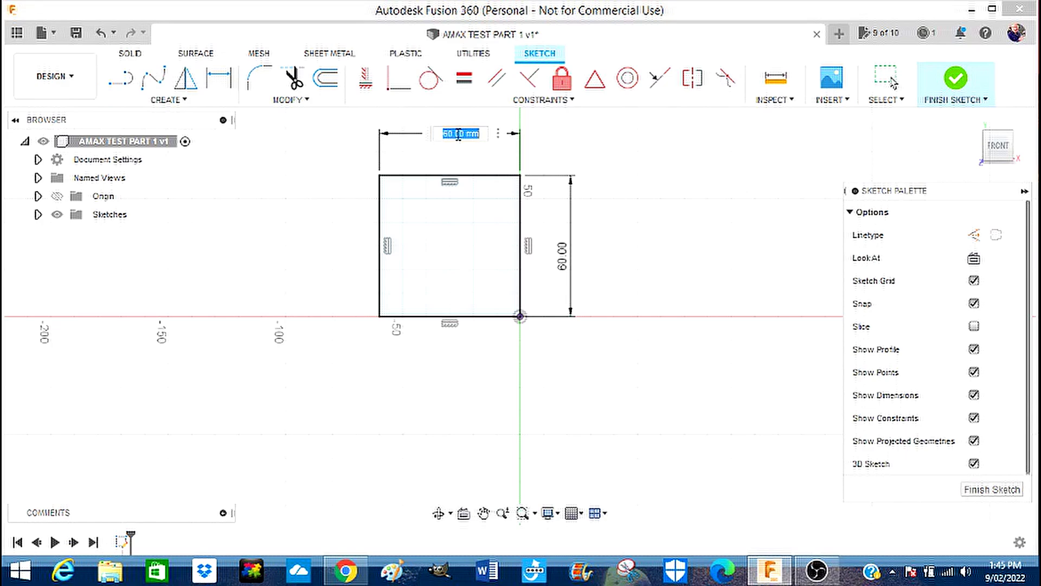
{"action": "key", "text": "Return"}
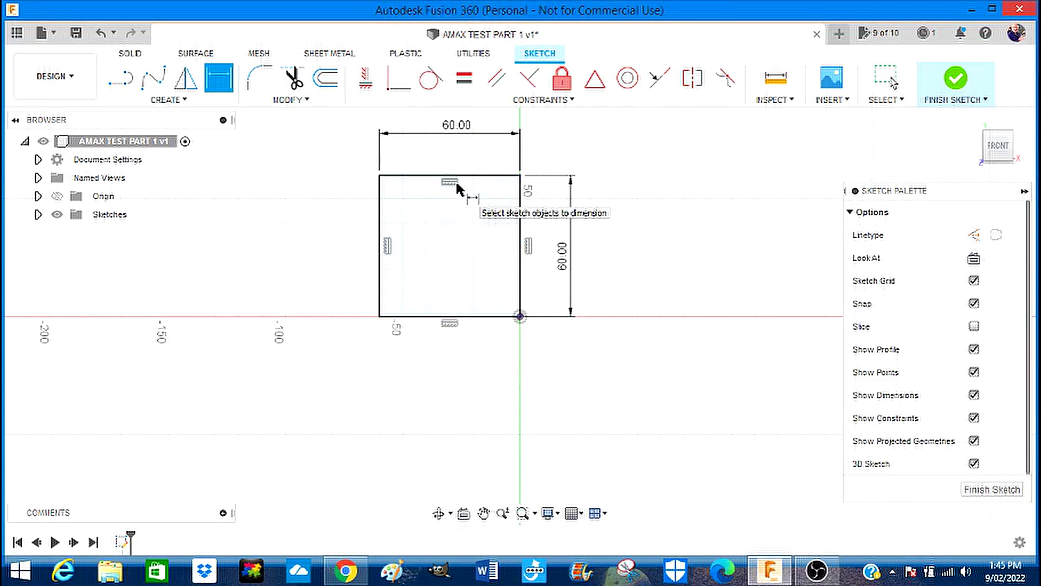
{"action": "left_click", "coordinate": [183, 101]}
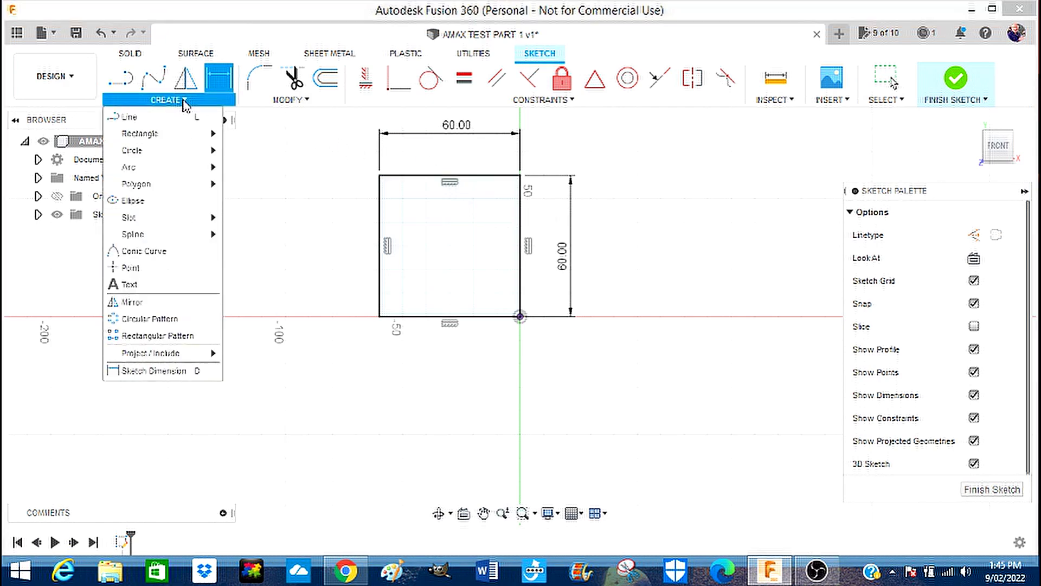
- Draw 6 mm diameter circles near the square's top-left and top-right corners
{"action": "mouse_move", "coordinate": [170, 152]}
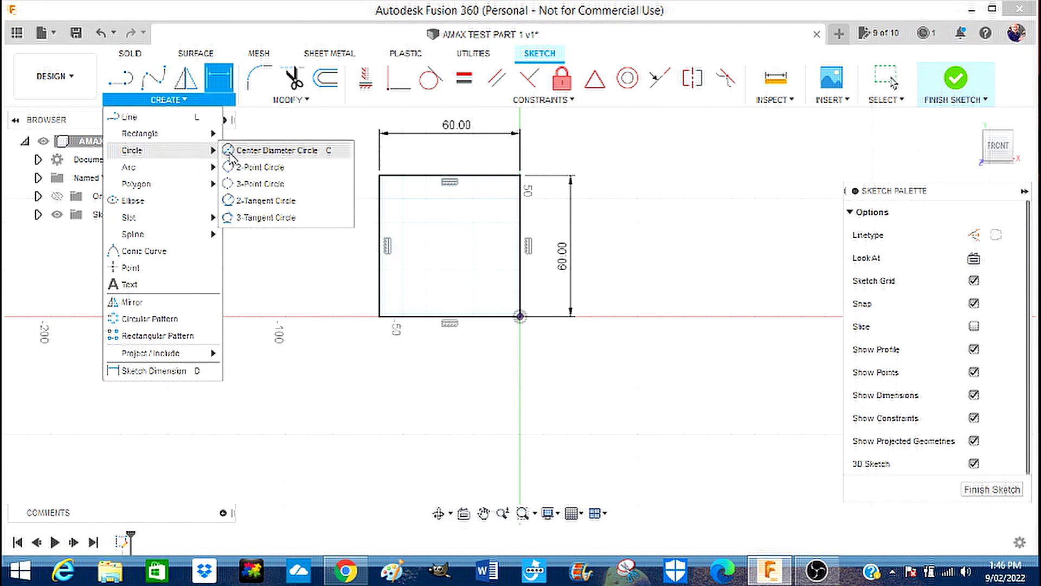
{"action": "left_click", "coordinate": [248, 156]}
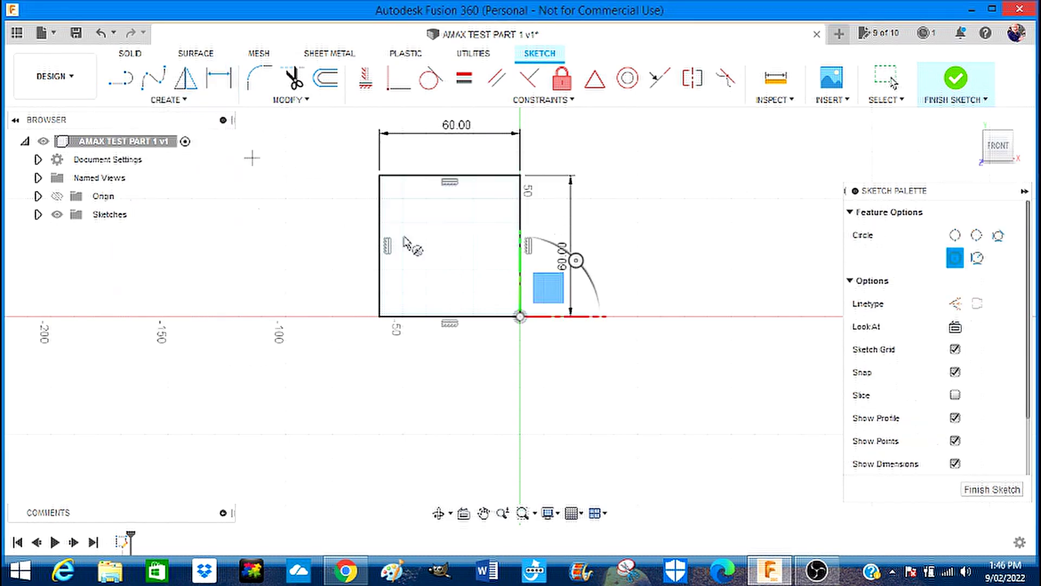
{"action": "left_click", "coordinate": [402, 199]}
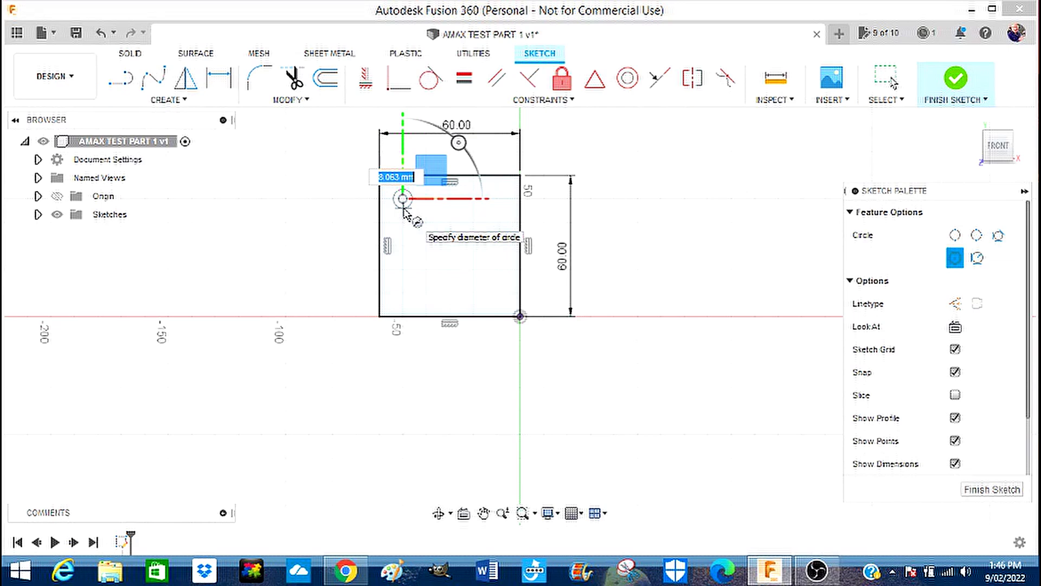
{"action": "type", "text": "6.0"}
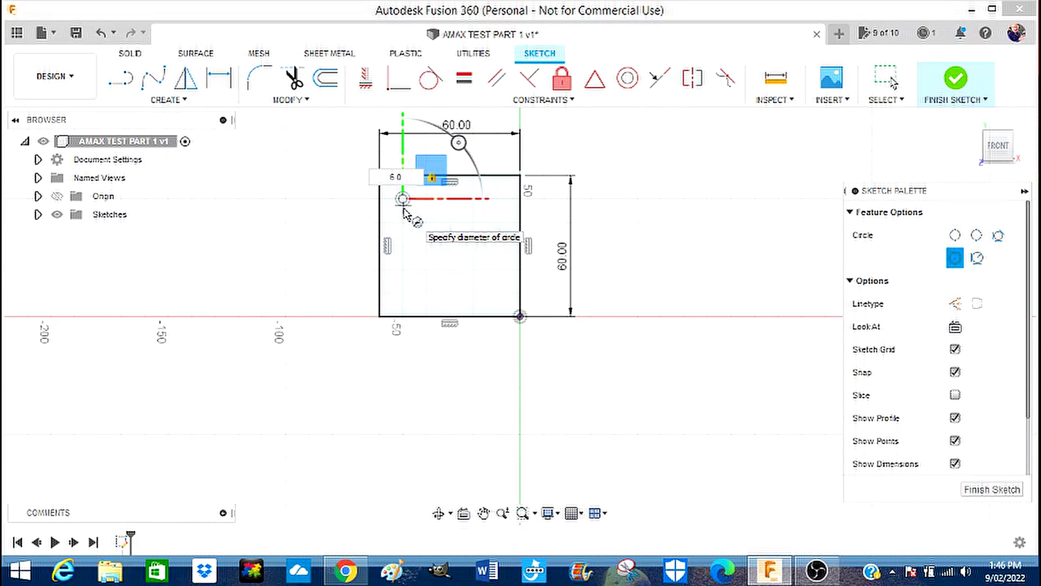
{"action": "key", "text": "Return"}
{"action": "key", "text": "Escape"}
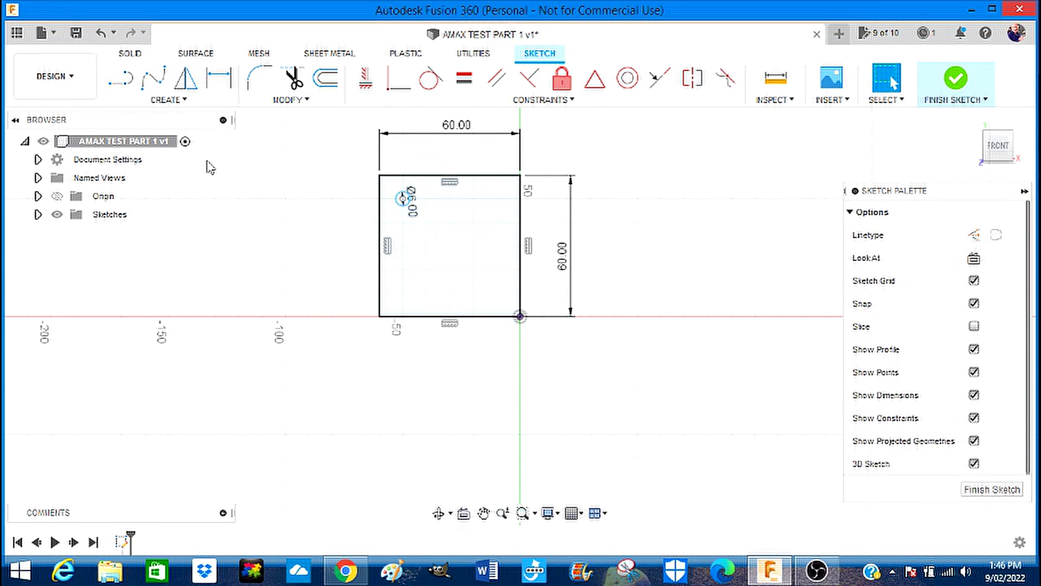
{"action": "left_click", "coordinate": [482, 211]}
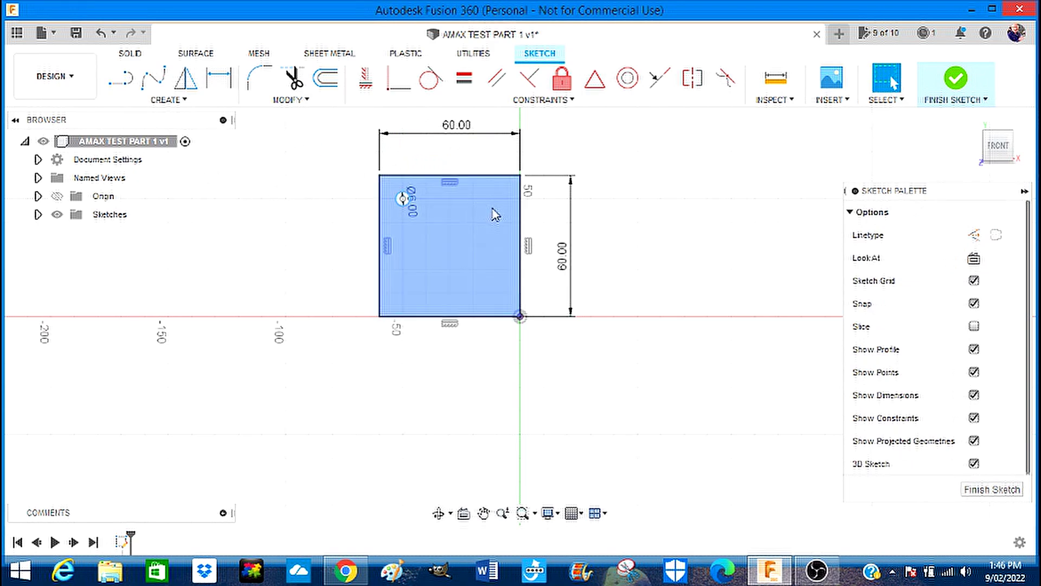
{"action": "key", "text": "c"}
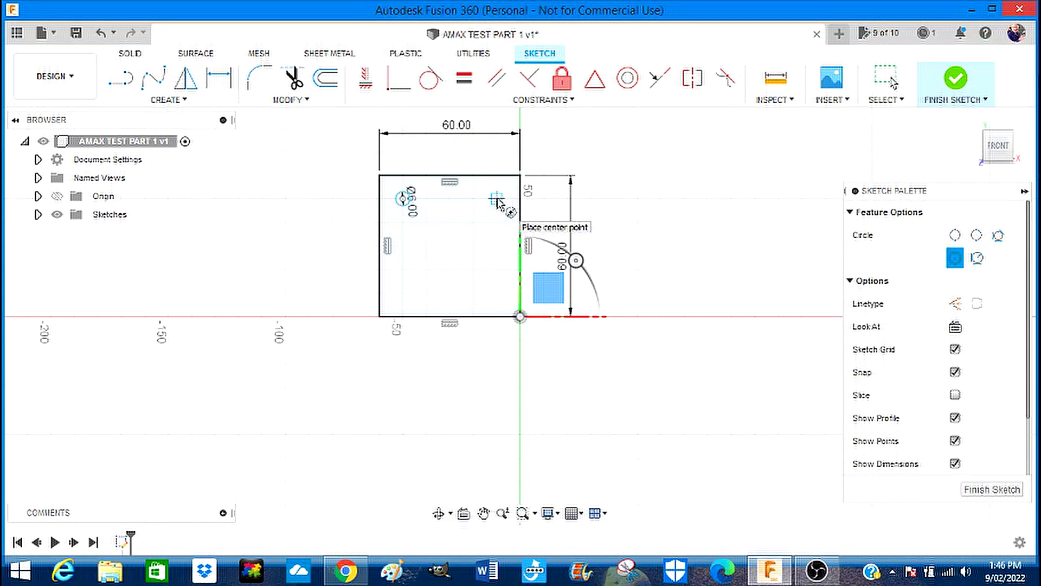
{"action": "left_click", "coordinate": [497, 199]}
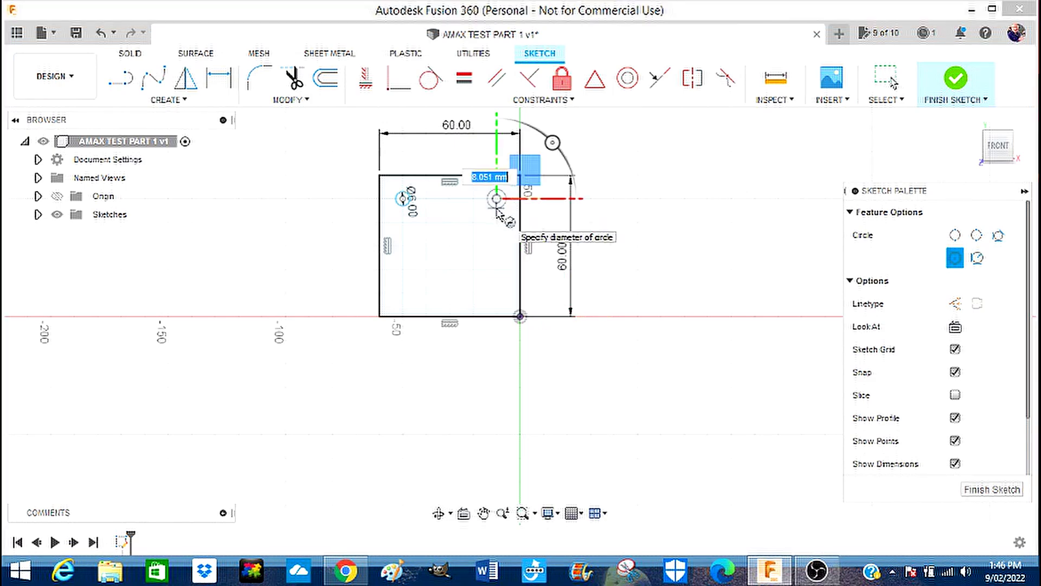
{"action": "type", "text": "6.0"}
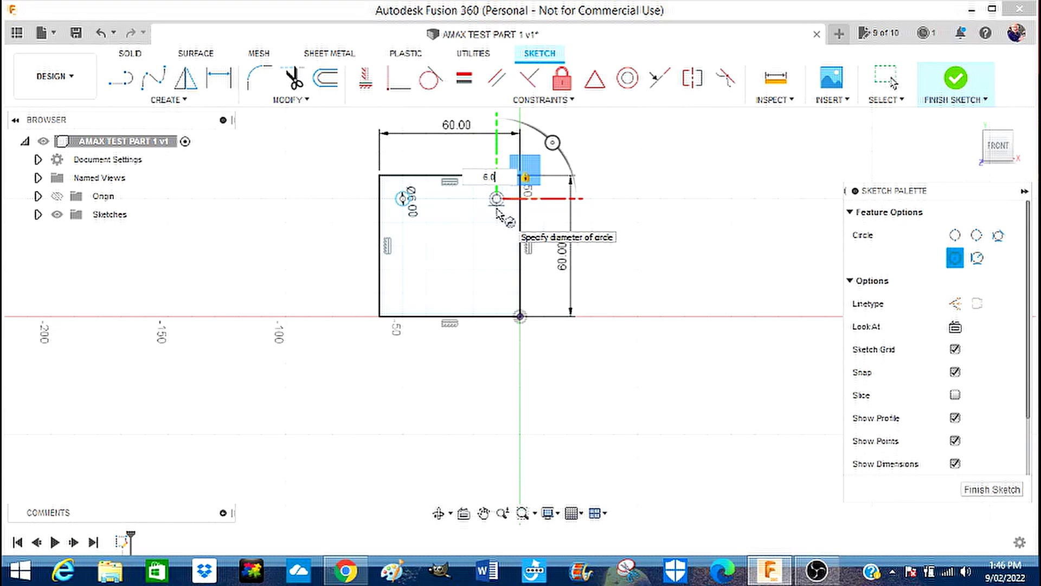
{"action": "key", "text": "Return"}
{"action": "key", "text": "Escape"}
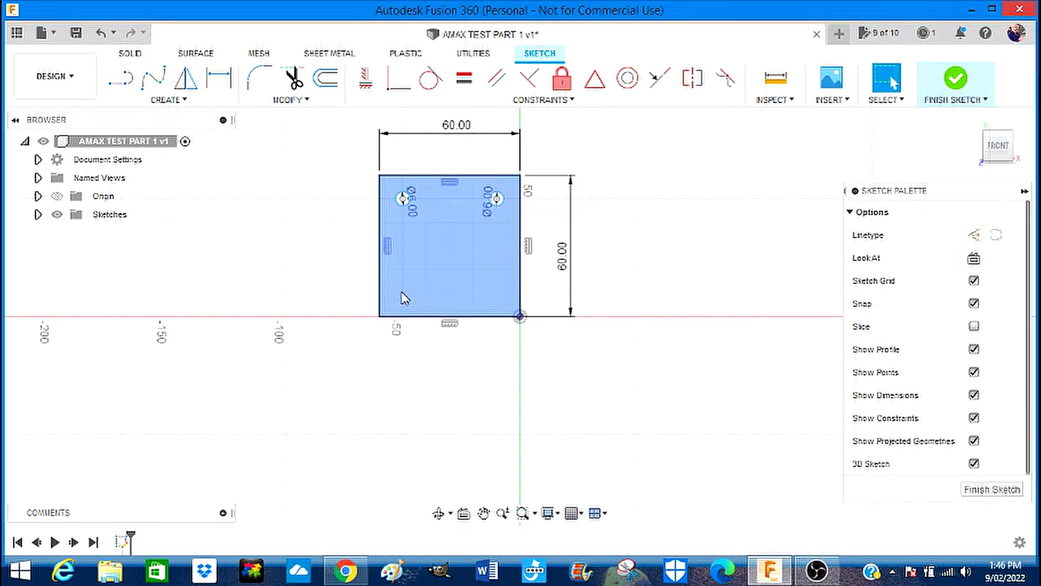
- Draw 6 mm diameter circles near the bottom-left and bottom-right corners
{"action": "key", "text": "c"}
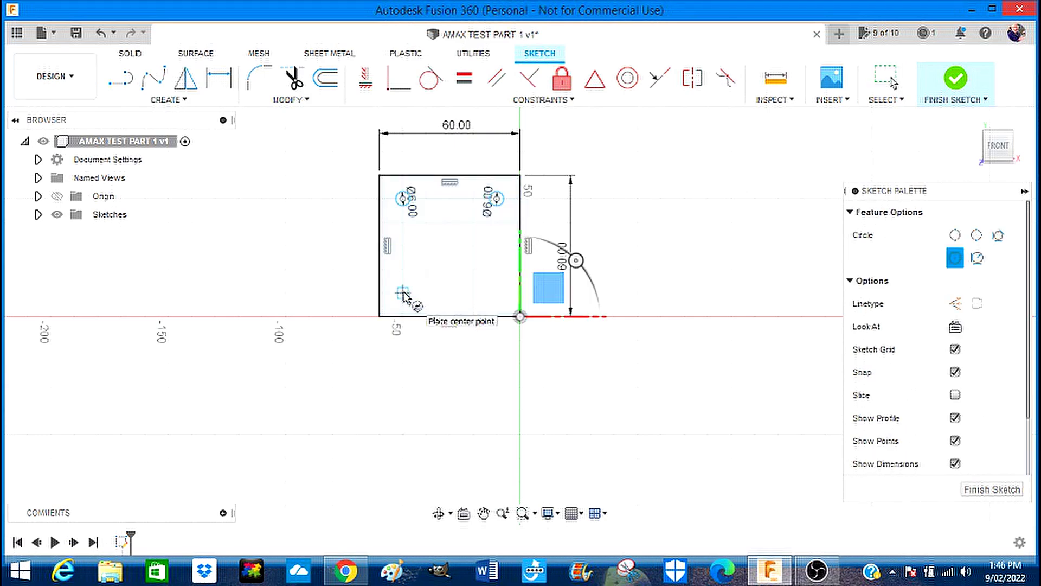
{"action": "left_click", "coordinate": [403, 294]}
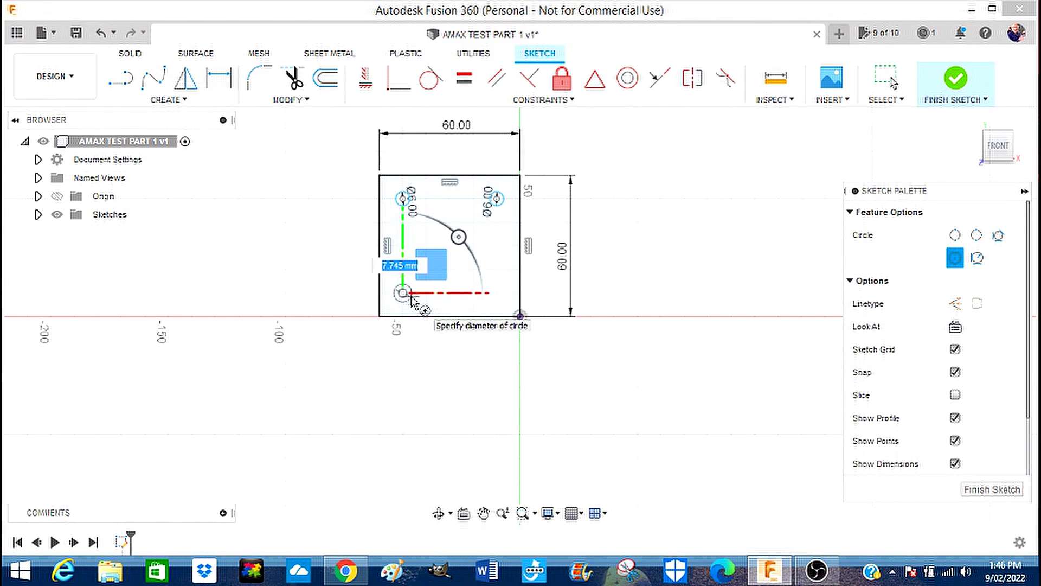
{"action": "type", "text": "6.0"}
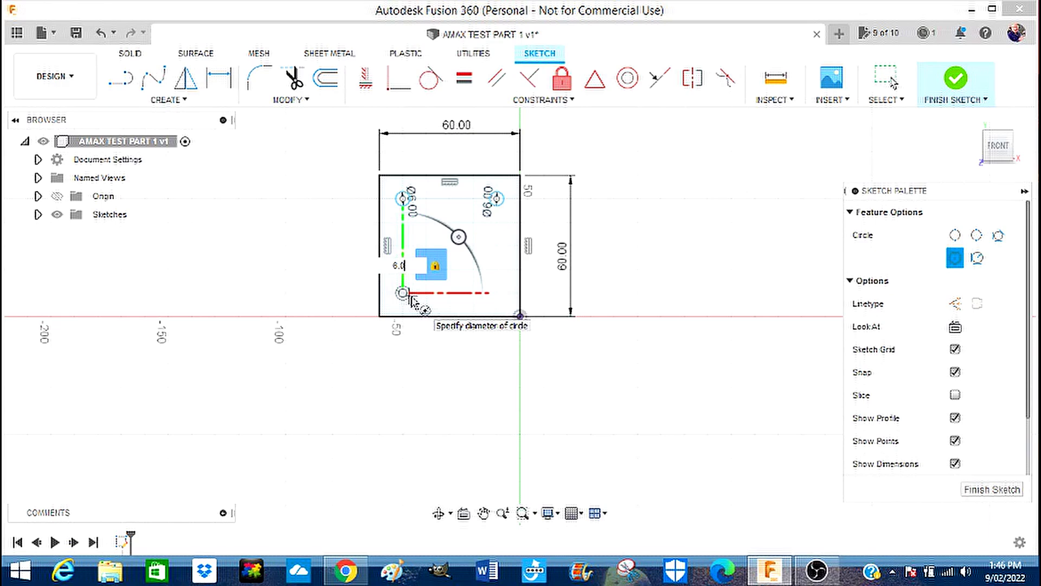
{"action": "key", "text": "Return"}
{"action": "key", "text": "Escape"}
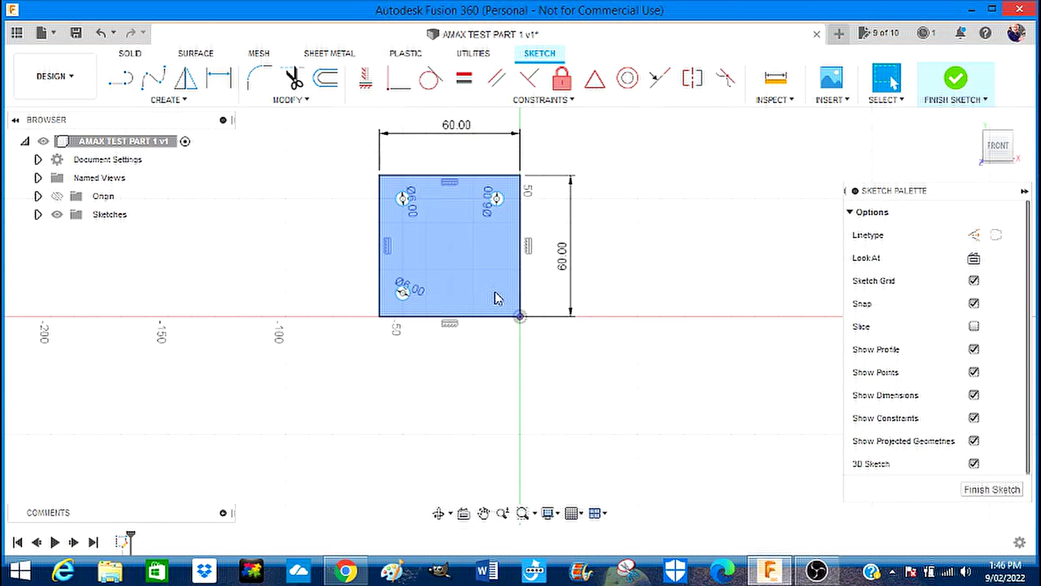
{"action": "key", "text": "c"}
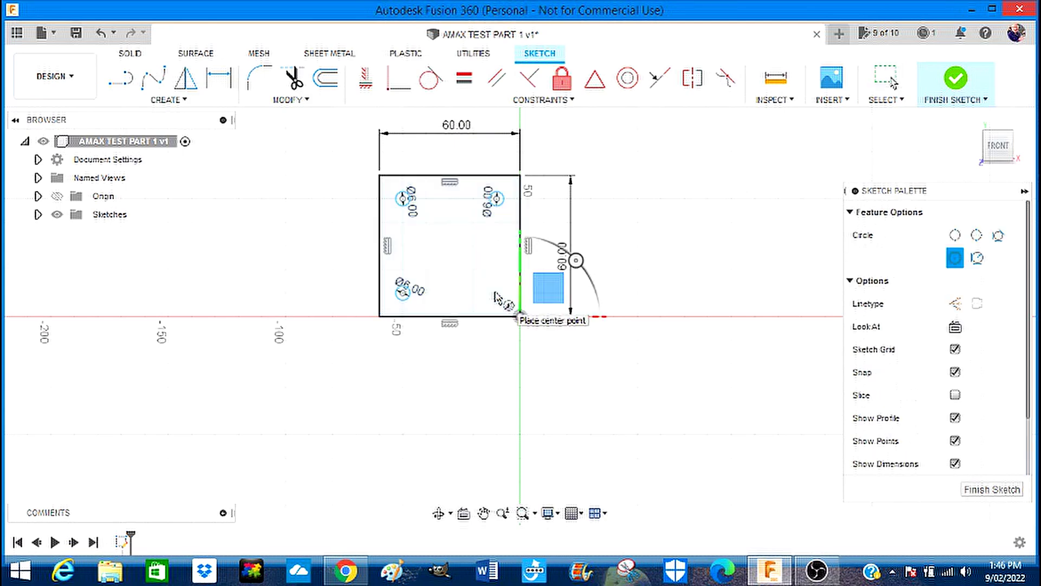
{"action": "left_click", "coordinate": [496, 293]}
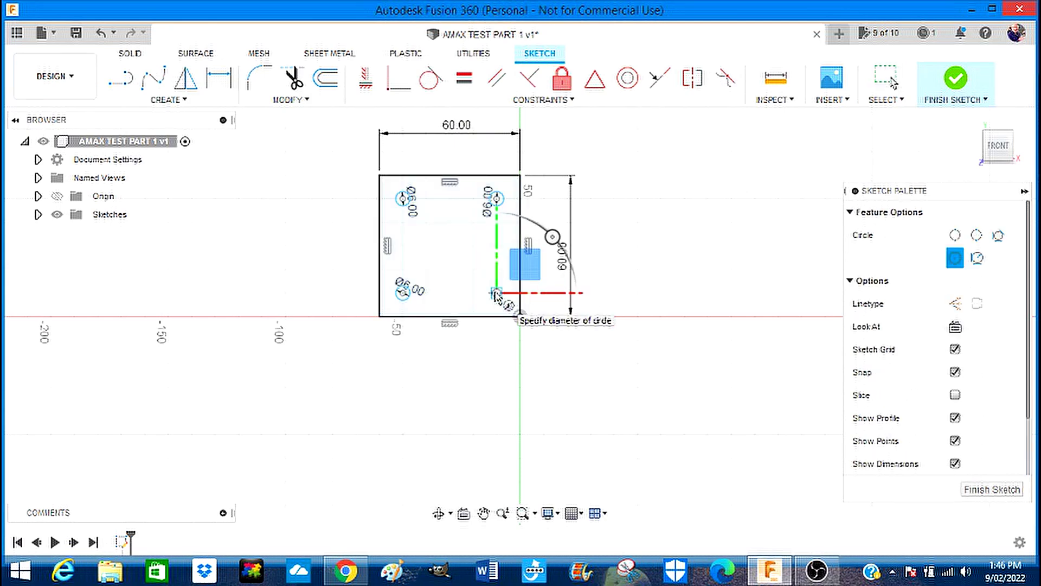
{"action": "left_click", "coordinate": [499, 299]}
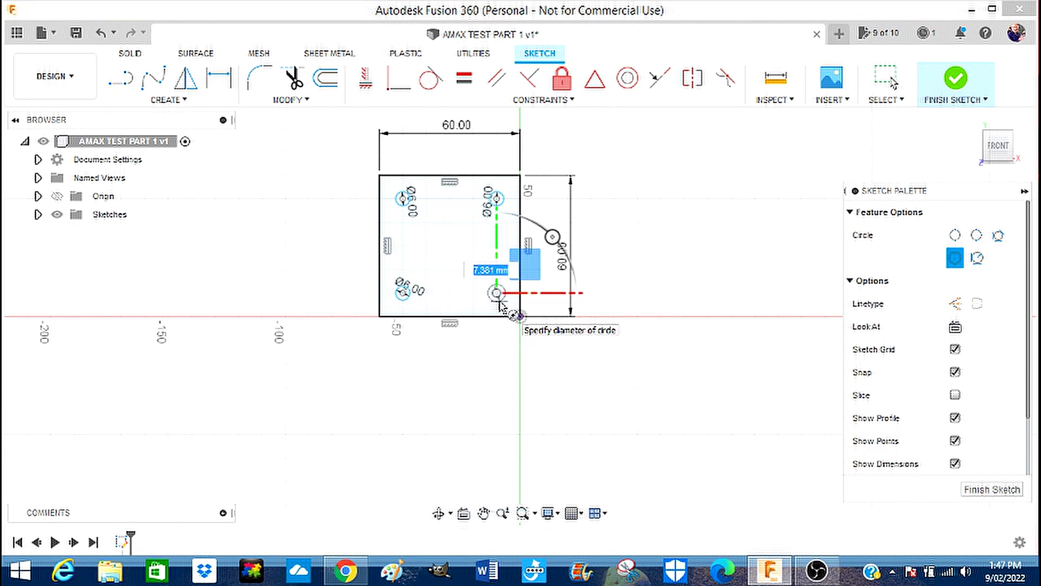
{"action": "type", "text": "6.0"}
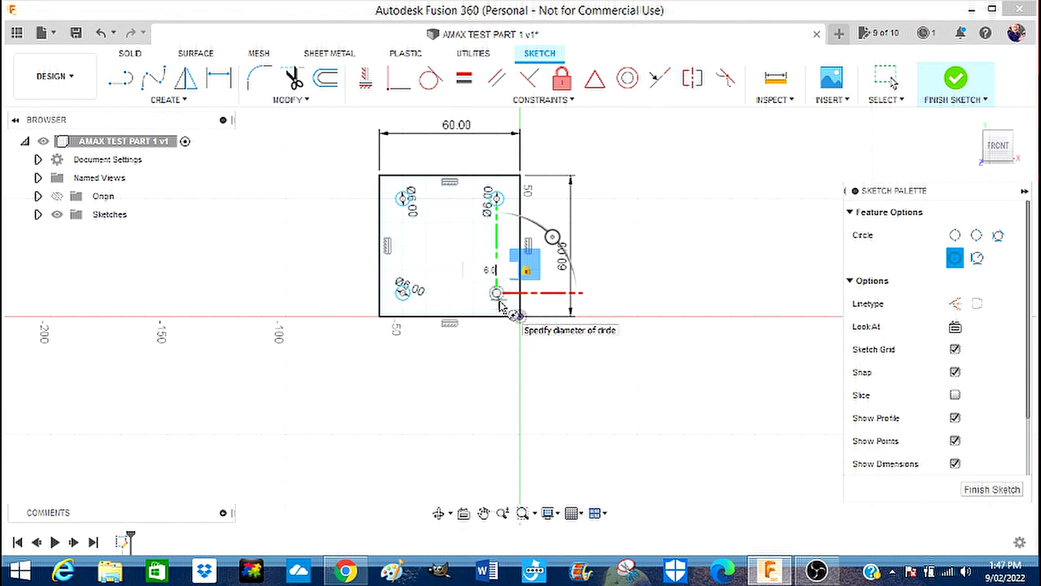
{"action": "key", "text": "Return"}
{"action": "key", "text": "Escape"}
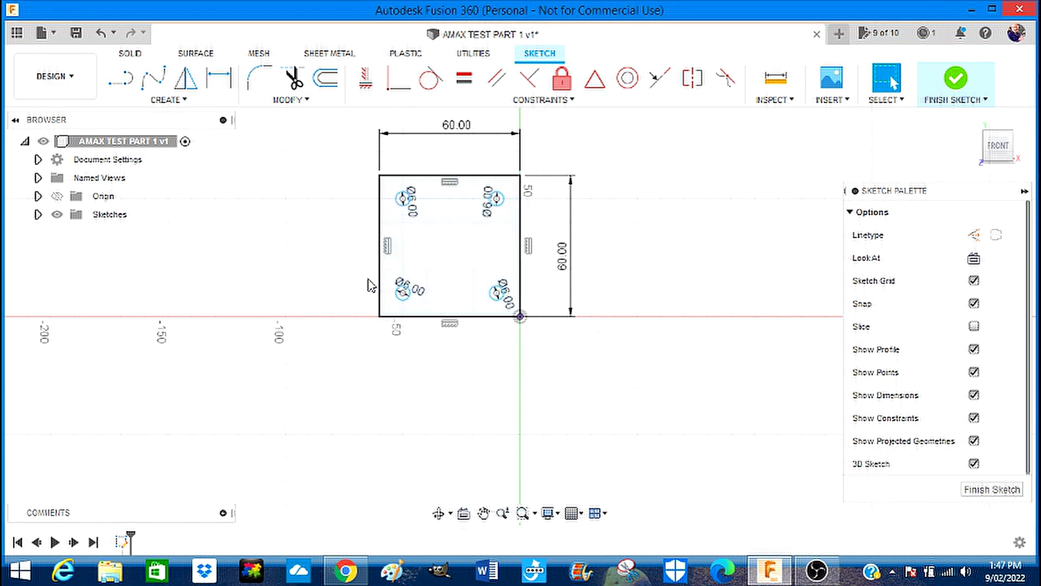
- Dimension the top-left hole's centre 6 mm below the square's top edge
{"action": "left_click", "coordinate": [439, 222]}
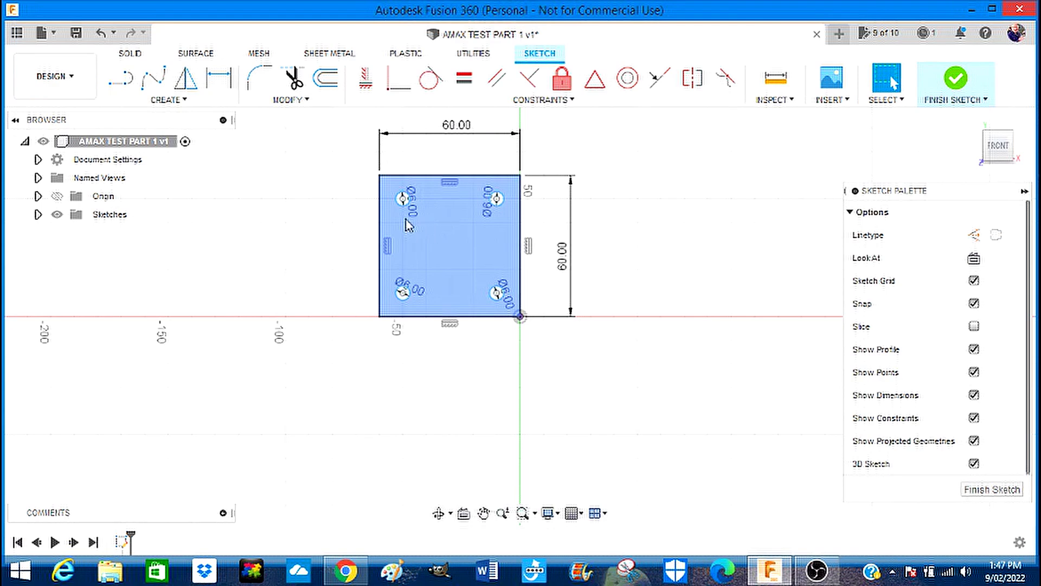
{"action": "key", "text": "Escape"}
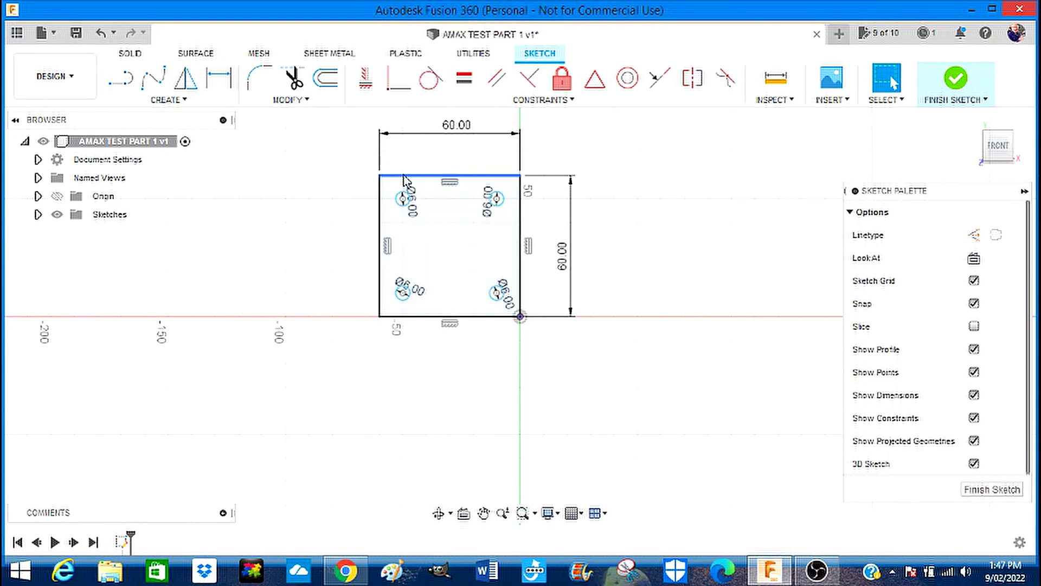
{"action": "right_click", "coordinate": [404, 175]}
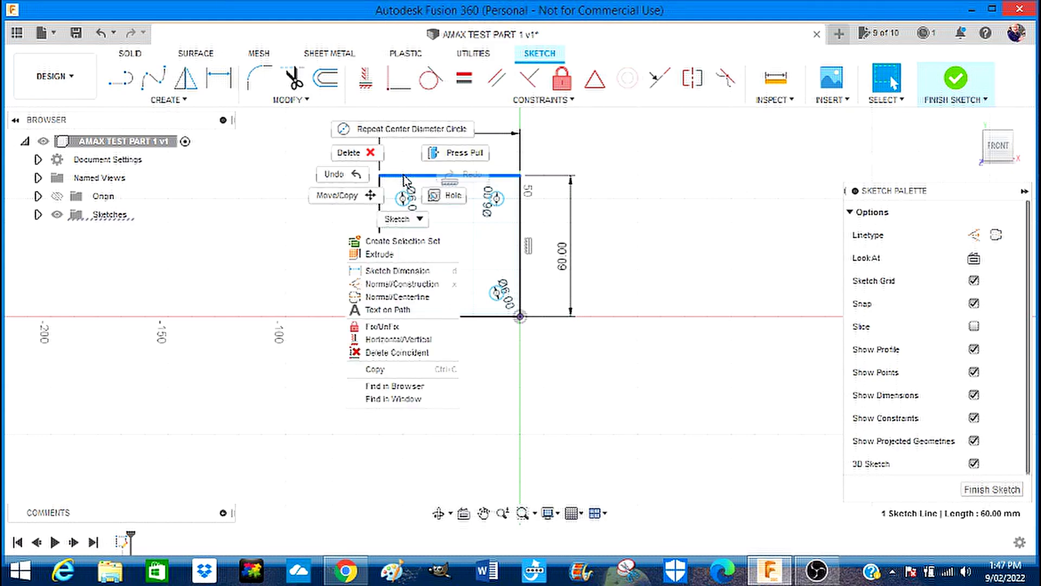
{"action": "left_click", "coordinate": [386, 270]}
{"action": "left_click", "coordinate": [402, 199]}
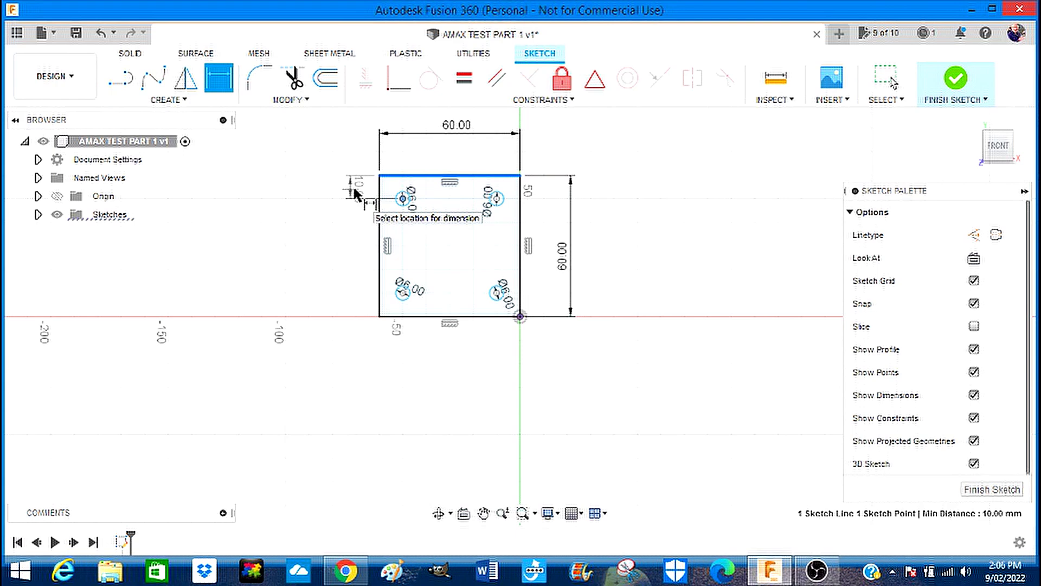
{"action": "left_click", "coordinate": [358, 190]}
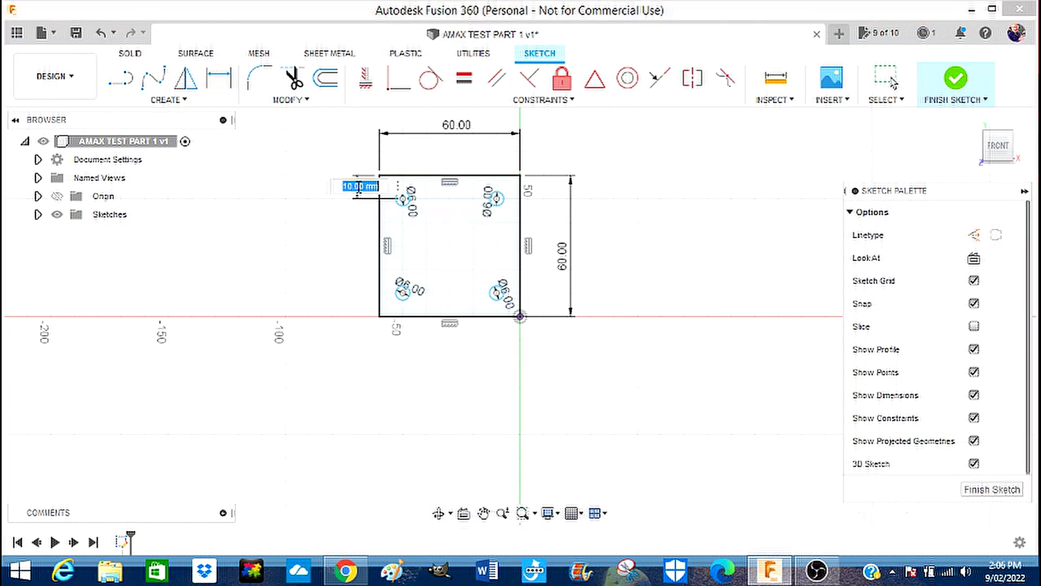
{"action": "key", "text": "BackSpace"}
{"action": "type", "text": "6"}
{"action": "key", "text": "Return"}
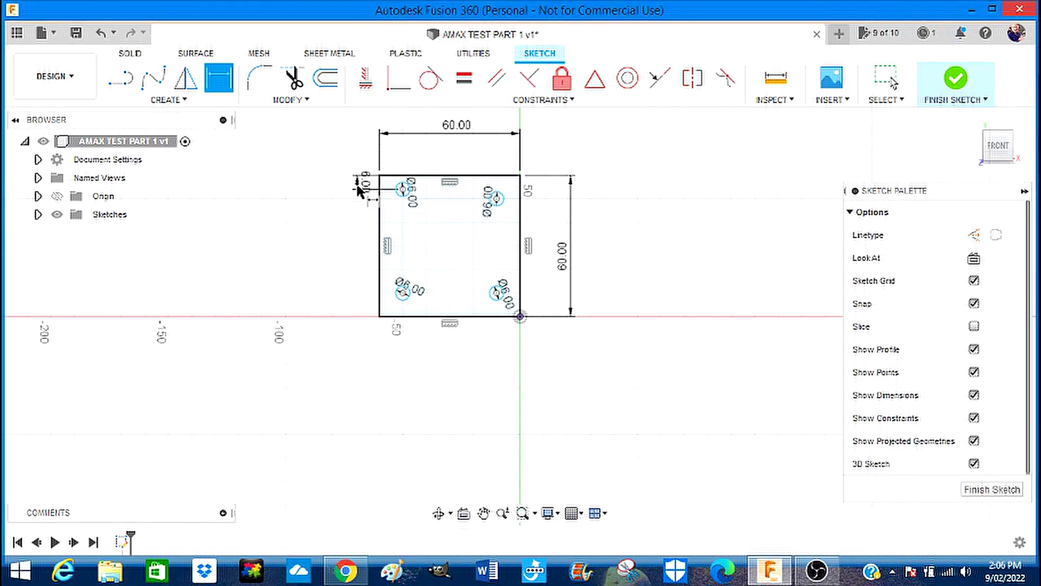
- Dimension the top-left hole's centre 6 mm from the left edge
{"action": "left_click", "coordinate": [403, 189]}
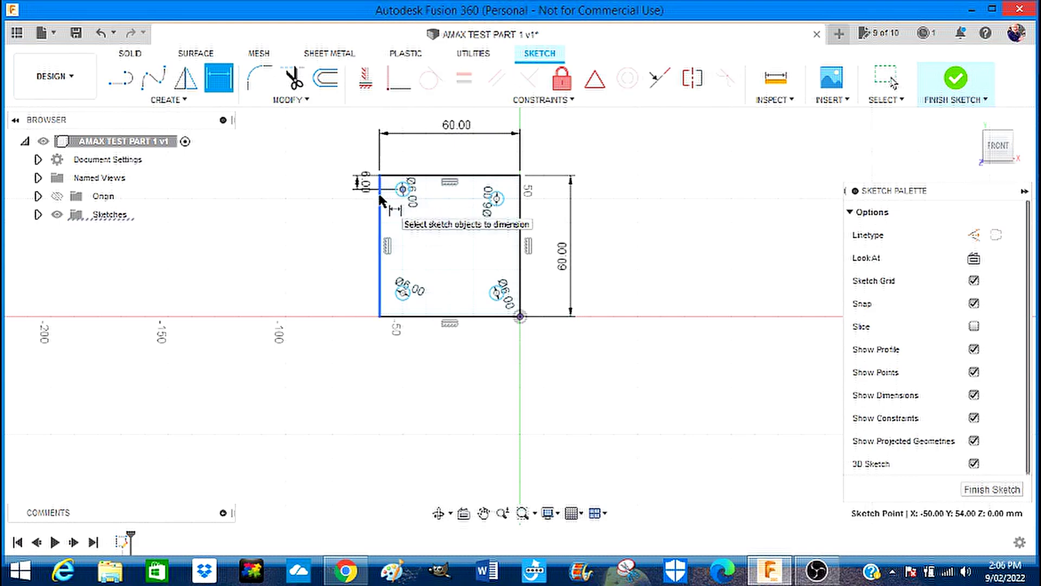
{"action": "left_click", "coordinate": [380, 198]}
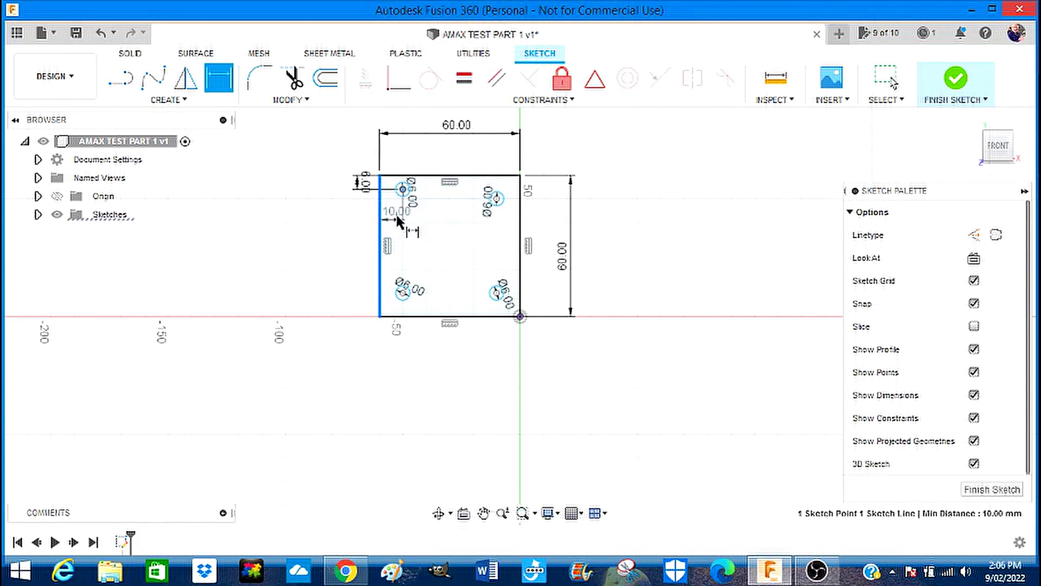
{"action": "left_click", "coordinate": [399, 213]}
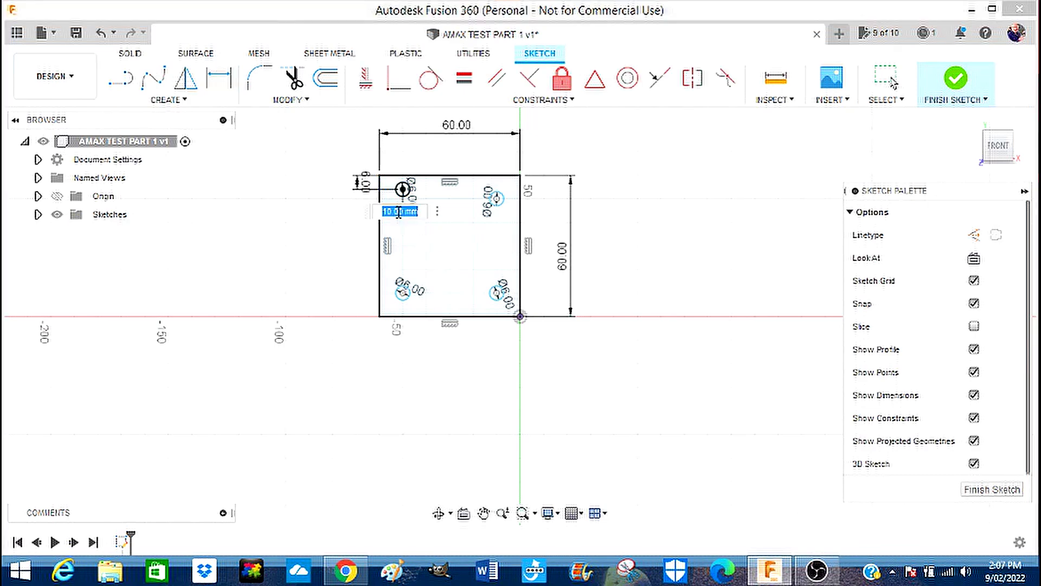
{"action": "type", "text": "6"}
{"action": "key", "text": "Return"}
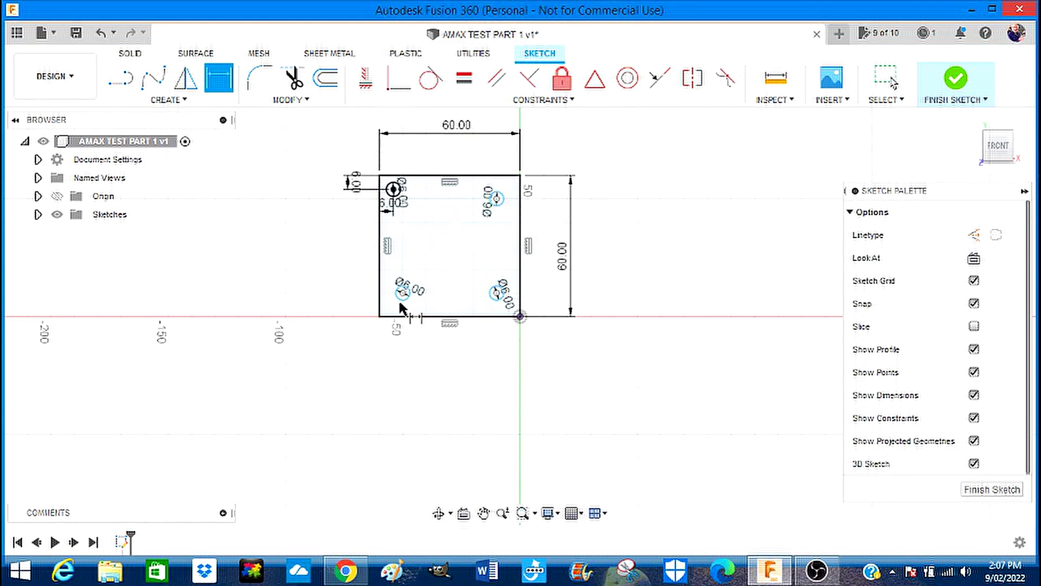
- Place the top-right hole 6 mm from the top and right edges
{"action": "left_click", "coordinate": [497, 199]}
{"action": "left_click", "coordinate": [513, 175]}
{"action": "left_click", "coordinate": [535, 182]}
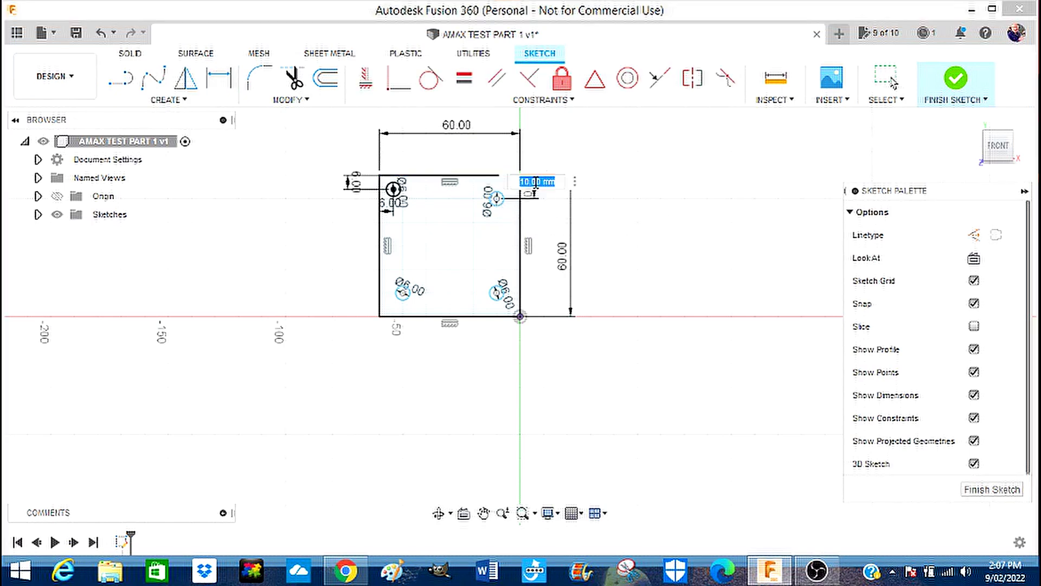
{"action": "type", "text": "6"}
{"action": "key", "text": "Return"}
{"action": "left_click", "coordinate": [521, 198]}
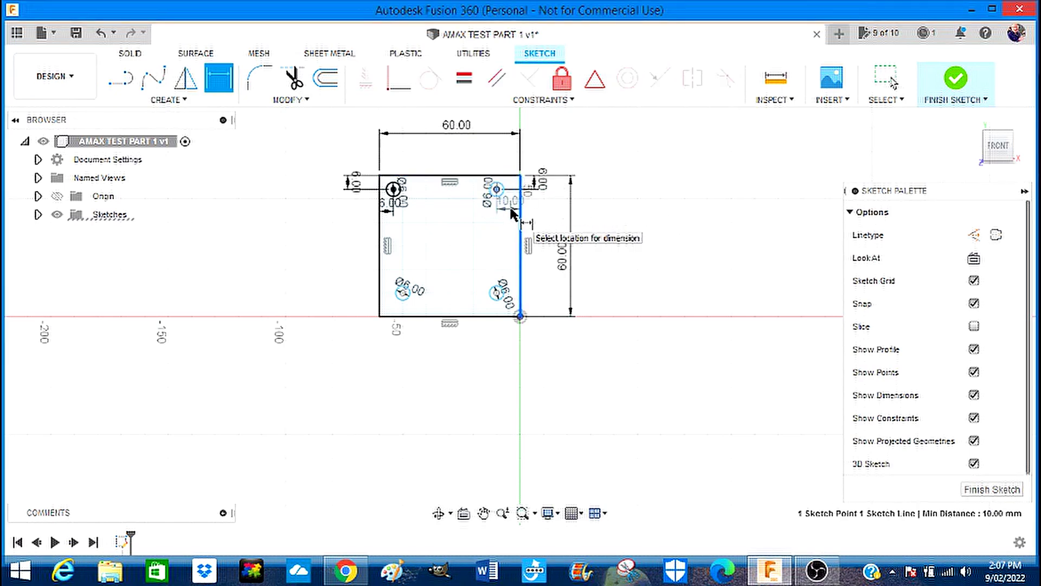
{"action": "left_click", "coordinate": [516, 209]}
{"action": "type", "text": "6"}
{"action": "key", "text": "Return"}
- Place the bottom-right hole 6 mm from the right and bottom edges
{"action": "left_click", "coordinate": [497, 294]}
{"action": "left_click", "coordinate": [520, 309]}
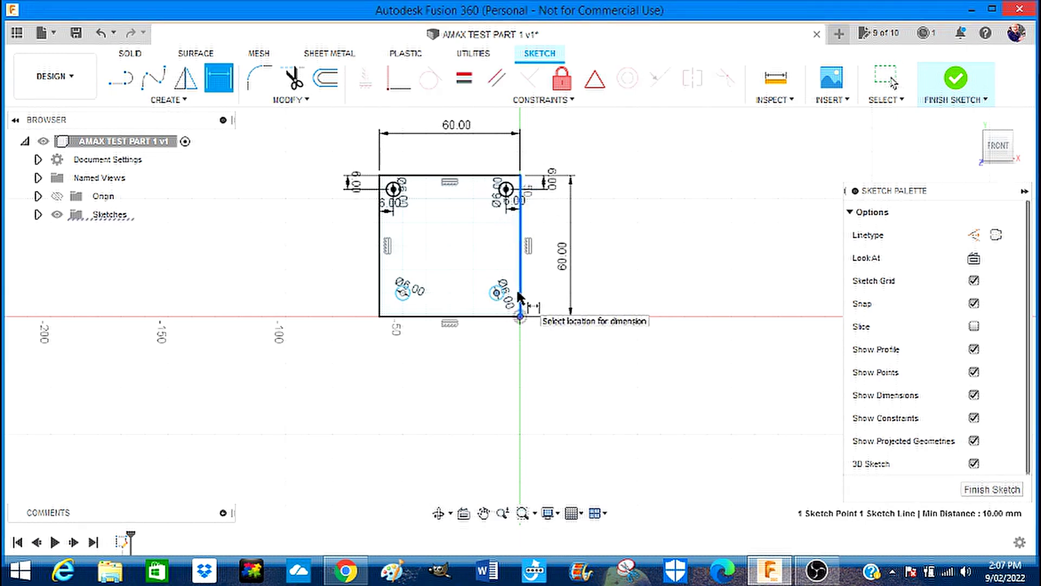
{"action": "left_click", "coordinate": [535, 286]}
{"action": "type", "text": "6"}
{"action": "key", "text": "Return"}
{"action": "left_click", "coordinate": [506, 292]}
{"action": "left_click", "coordinate": [504, 311]}
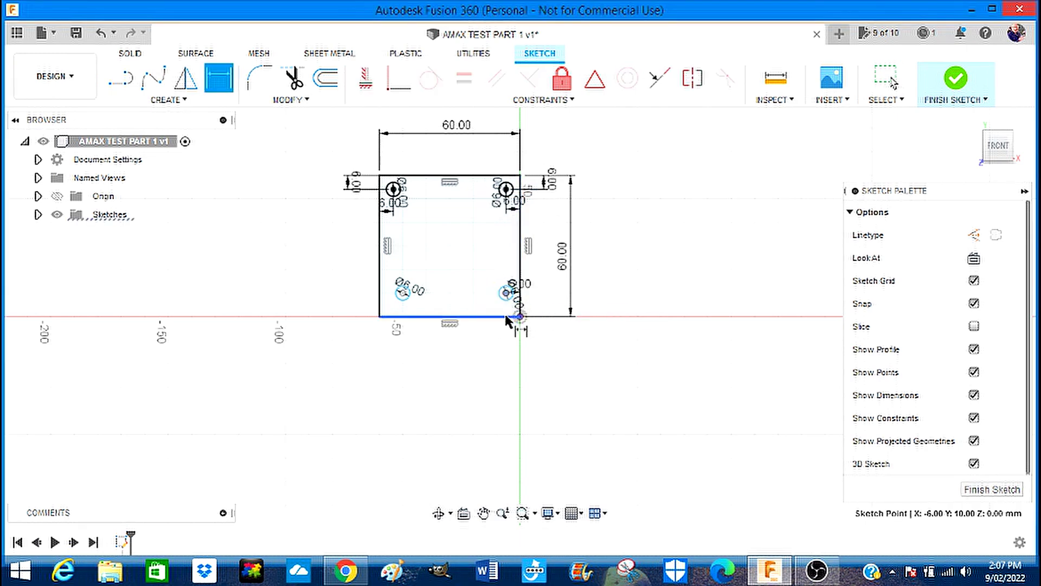
{"action": "left_click", "coordinate": [541, 311]}
{"action": "type", "text": "6.0"}
{"action": "key", "text": "Return"}
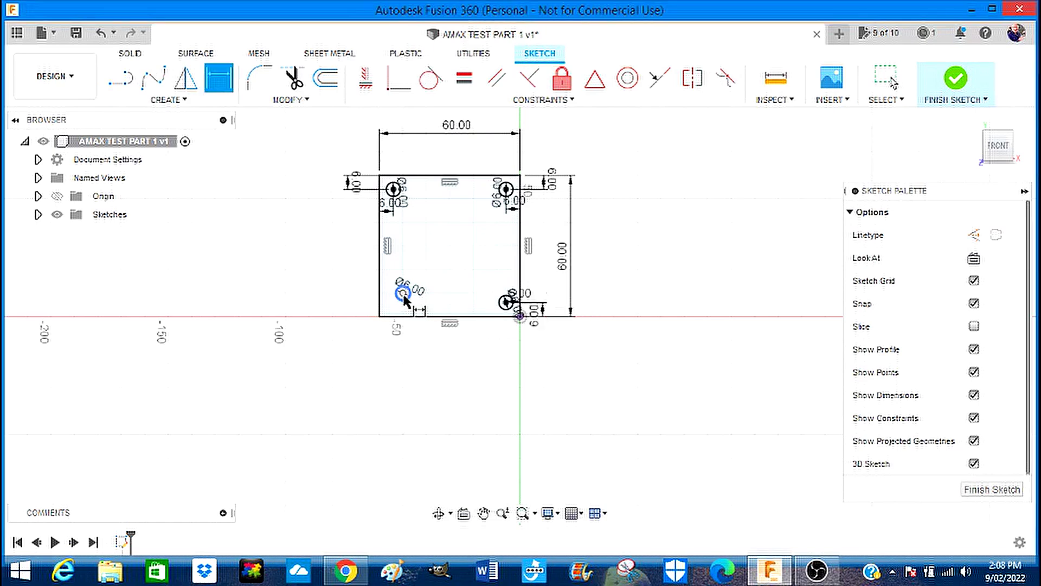
- Place the bottom-left hole 6 mm from the bottom and left edges
{"action": "left_click", "coordinate": [402, 293]}
{"action": "left_click", "coordinate": [402, 316]}
{"action": "left_click", "coordinate": [354, 310]}
{"action": "type", "text": "6"}
{"action": "key", "text": "Return"}
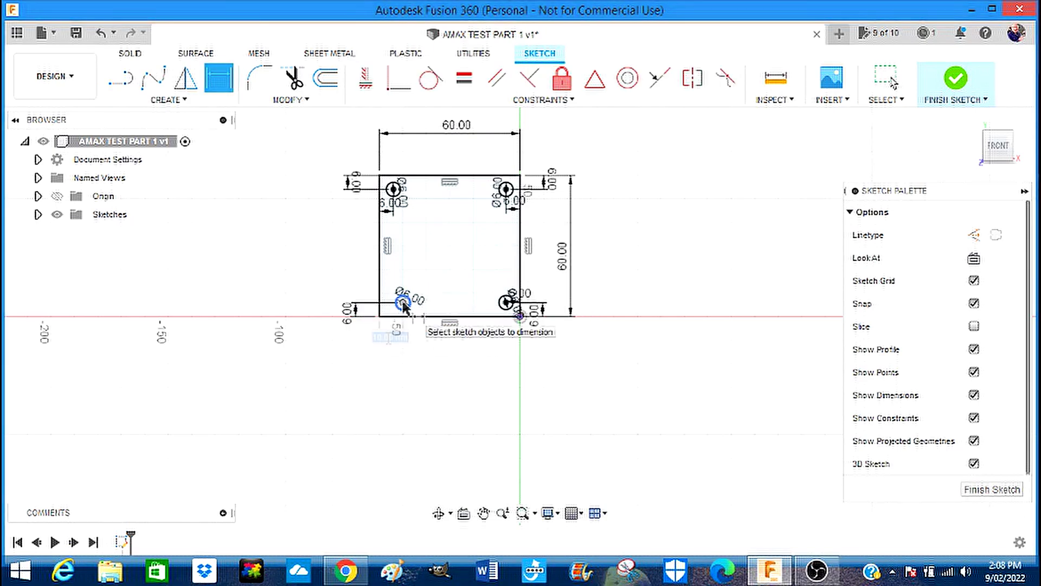
{"action": "left_click", "coordinate": [402, 302]}
{"action": "left_click", "coordinate": [379, 311]}
{"action": "left_click", "coordinate": [389, 339]}
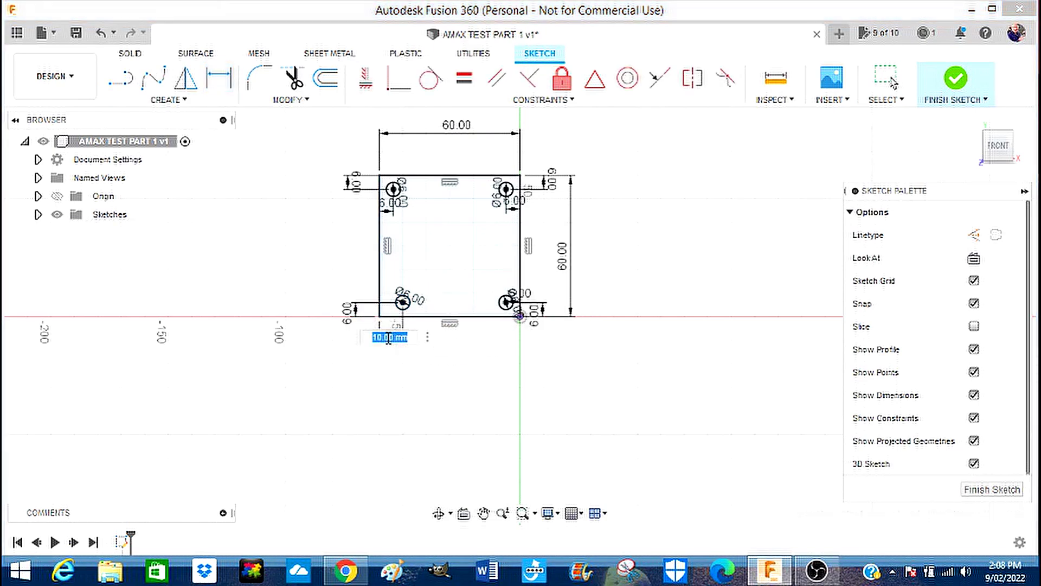
{"action": "type", "text": "6"}
{"action": "key", "text": "Return"}
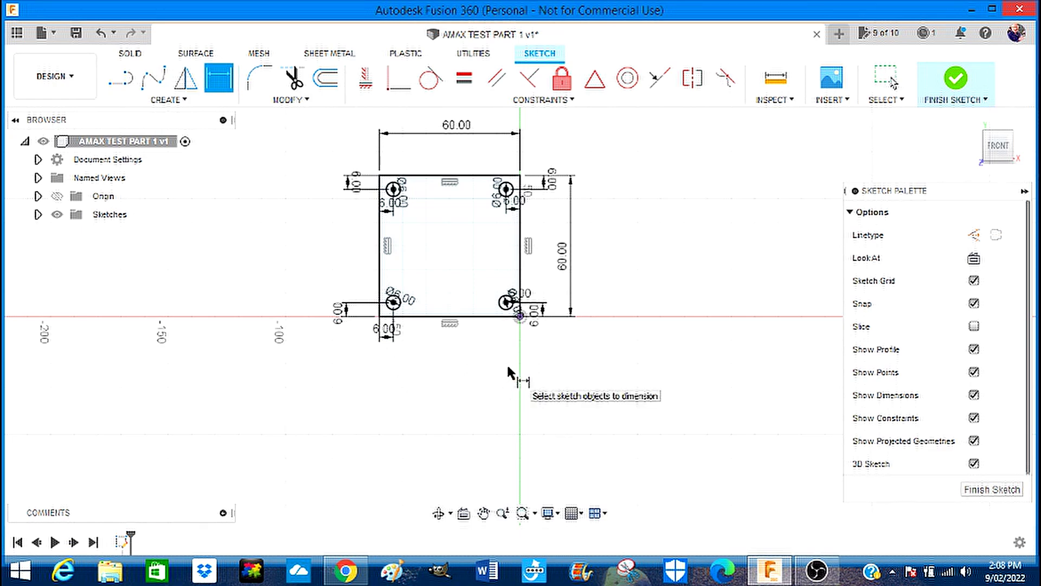
- Draw a 41 mm diameter centre-diameter circle at the middle of the square
{"action": "left_click", "coordinate": [181, 102]}
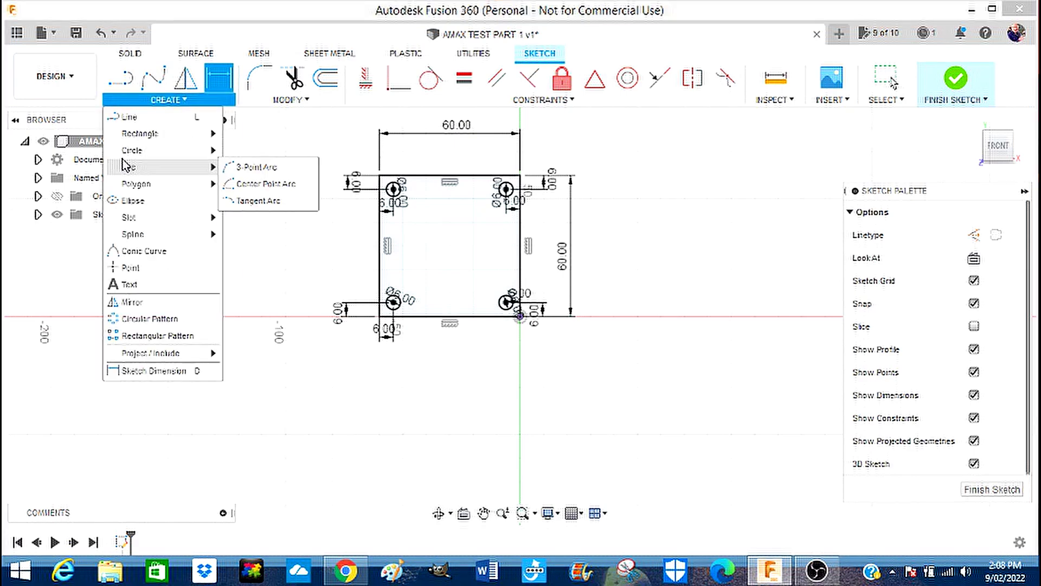
{"action": "mouse_move", "coordinate": [141, 155]}
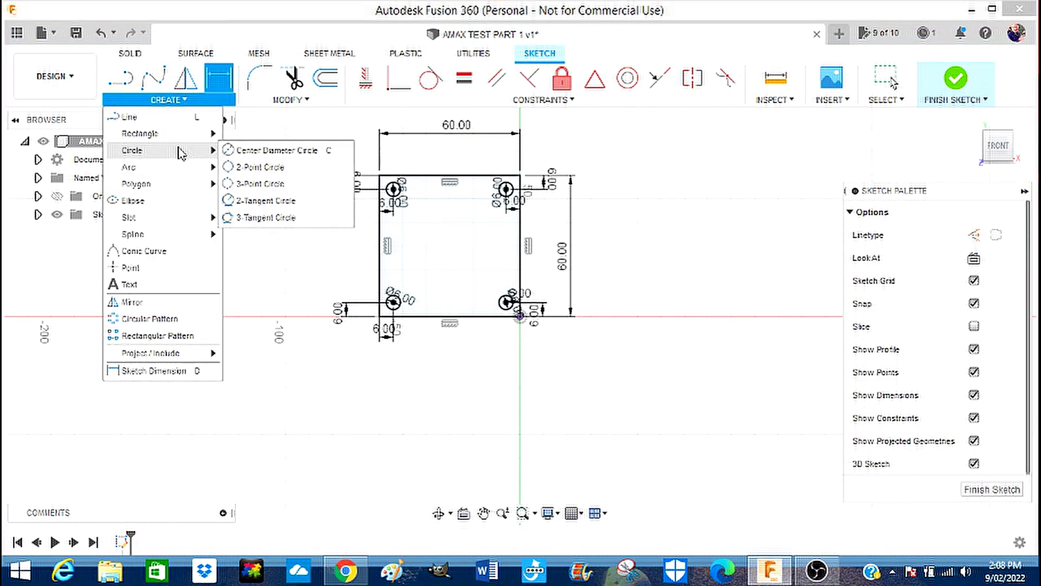
{"action": "left_click", "coordinate": [248, 153]}
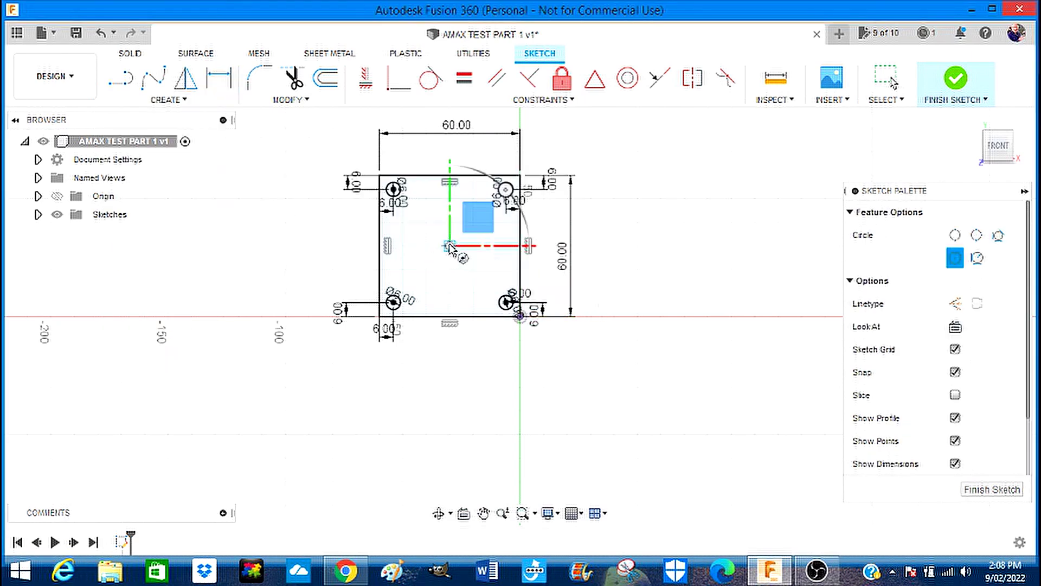
{"action": "left_click", "coordinate": [450, 246]}
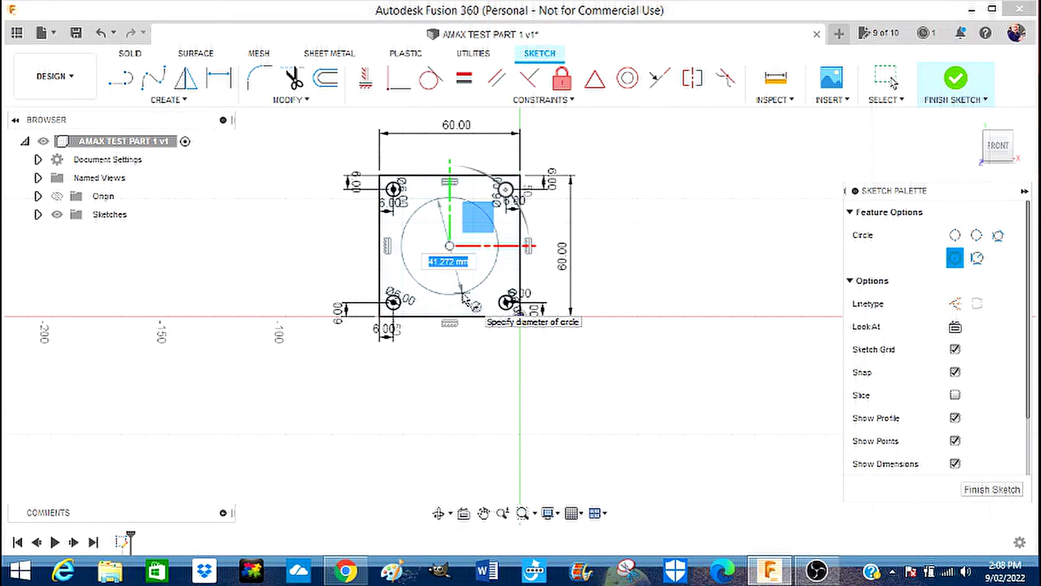
{"action": "type", "text": "41.0"}
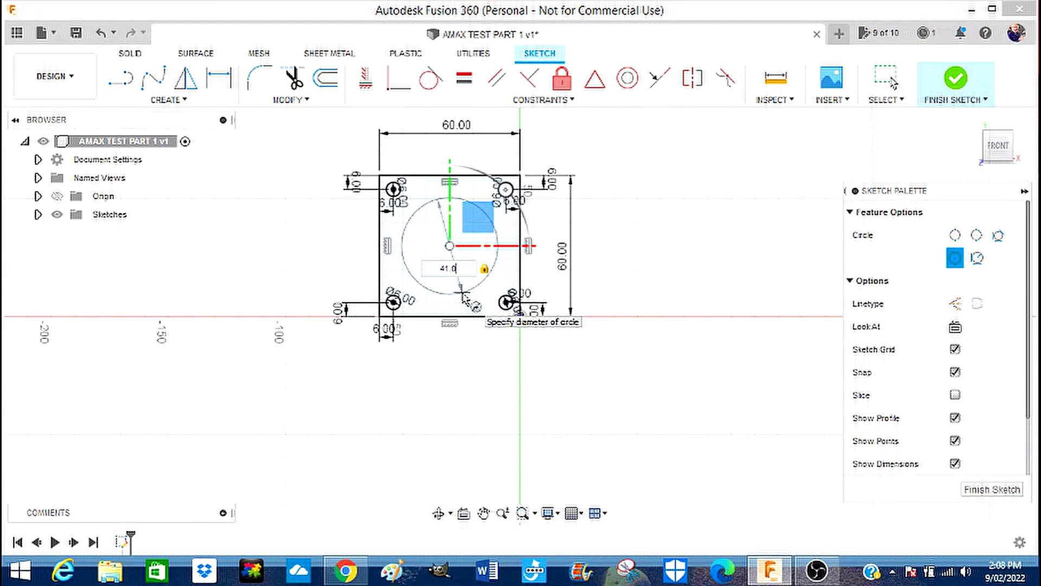
{"action": "key", "text": "Return"}
{"action": "key", "text": "Escape"}
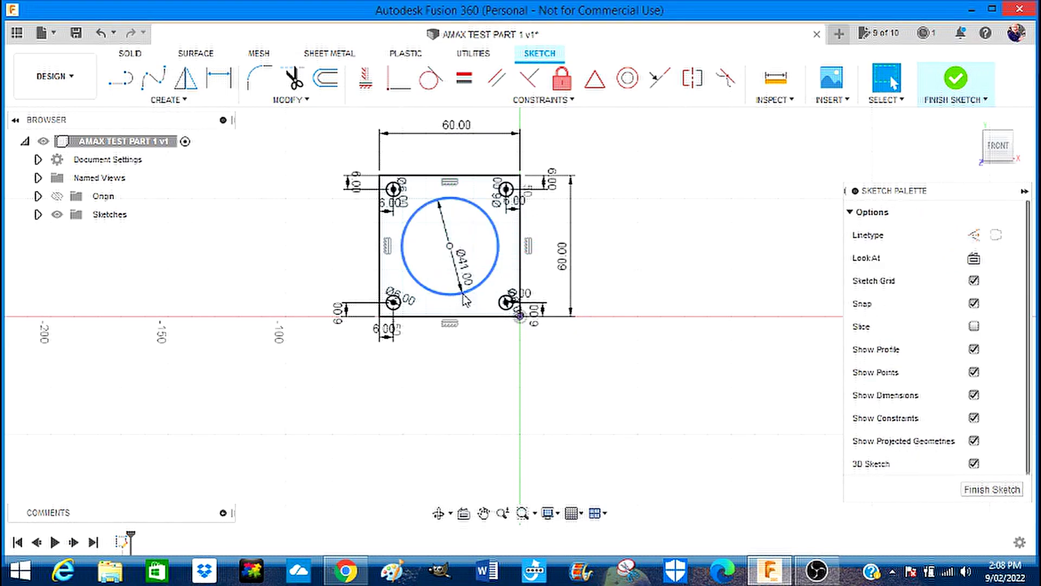
{"action": "left_click", "coordinate": [463, 295]}
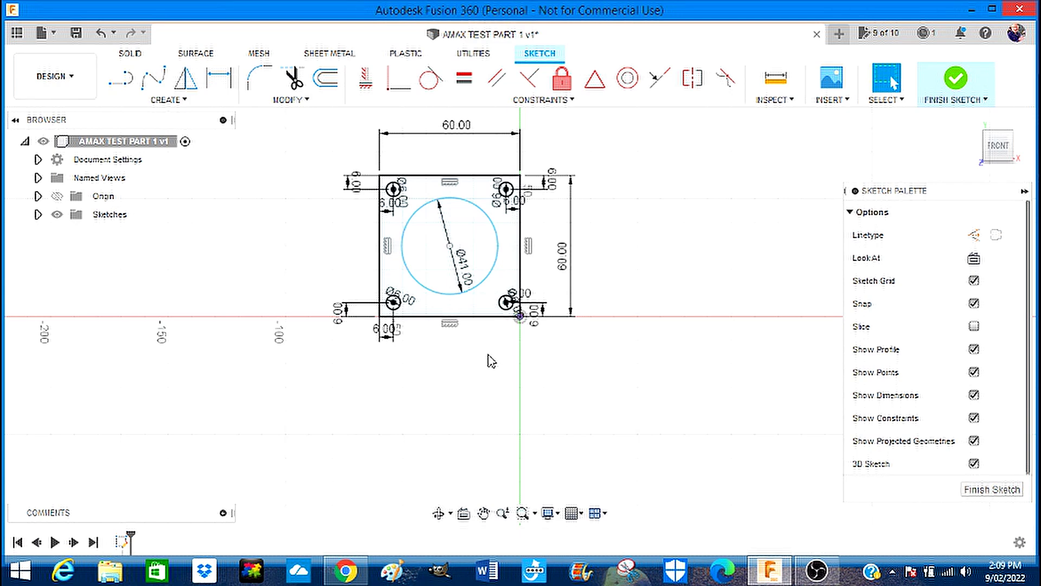
- Finish the sketch and extrude the square-with-holes profile 40 mm
{"action": "left_click", "coordinate": [956, 82]}
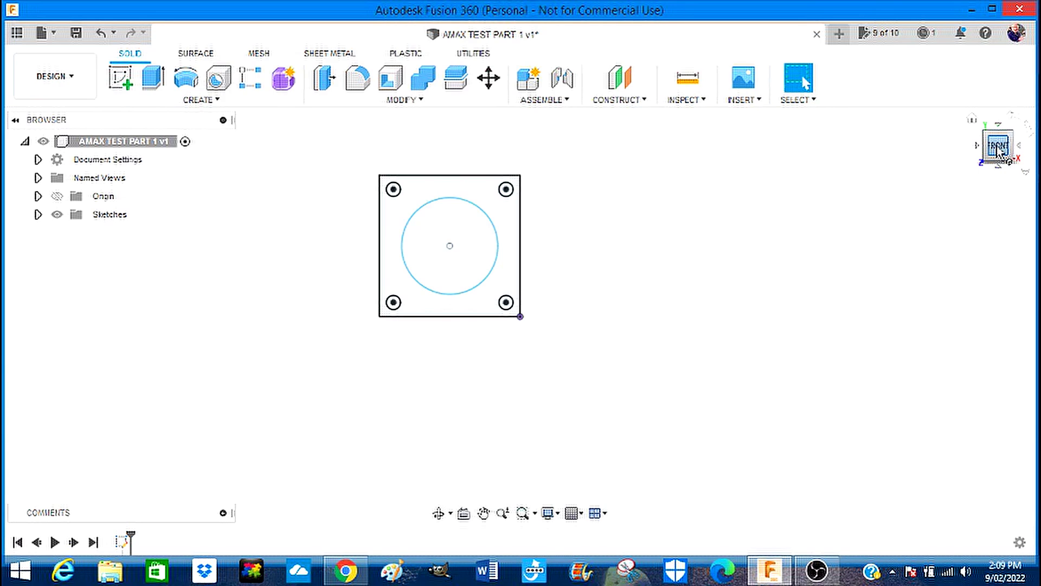
{"action": "left_click_drag", "start_coordinate": [998, 150], "coordinate": [984, 158]}
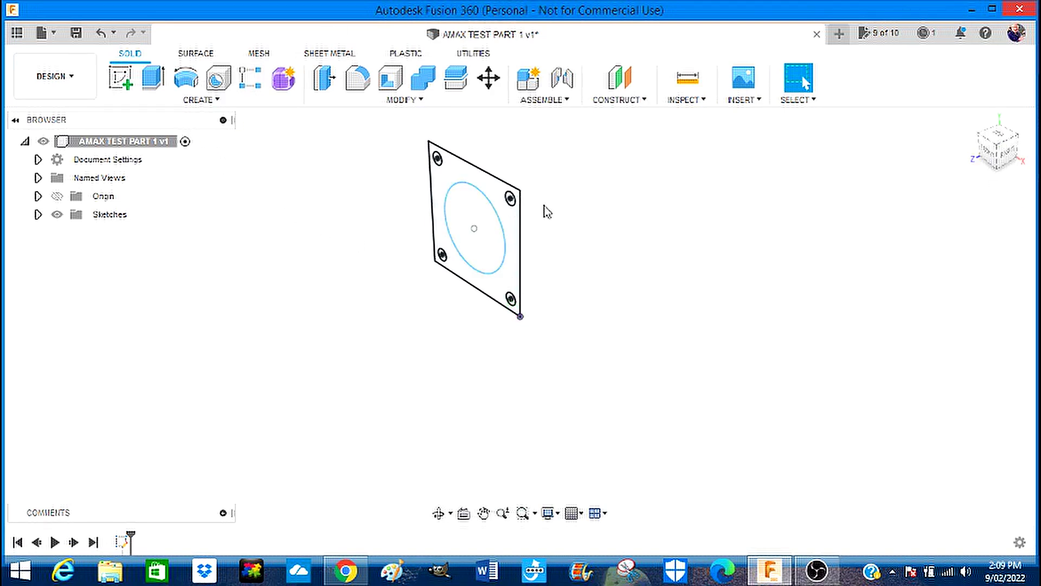
{"action": "left_click", "coordinate": [154, 81]}
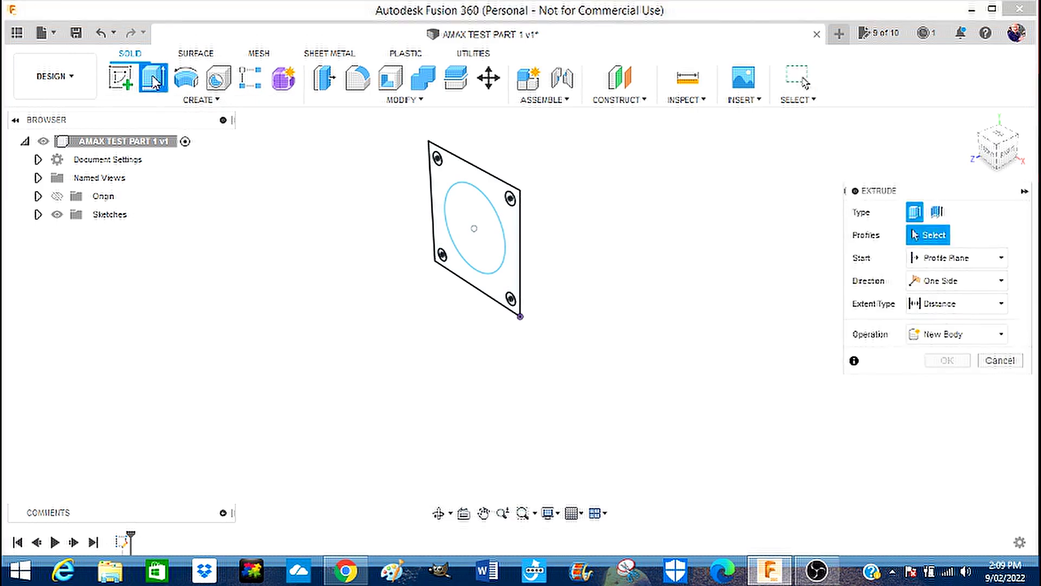
{"action": "left_click", "coordinate": [455, 173]}
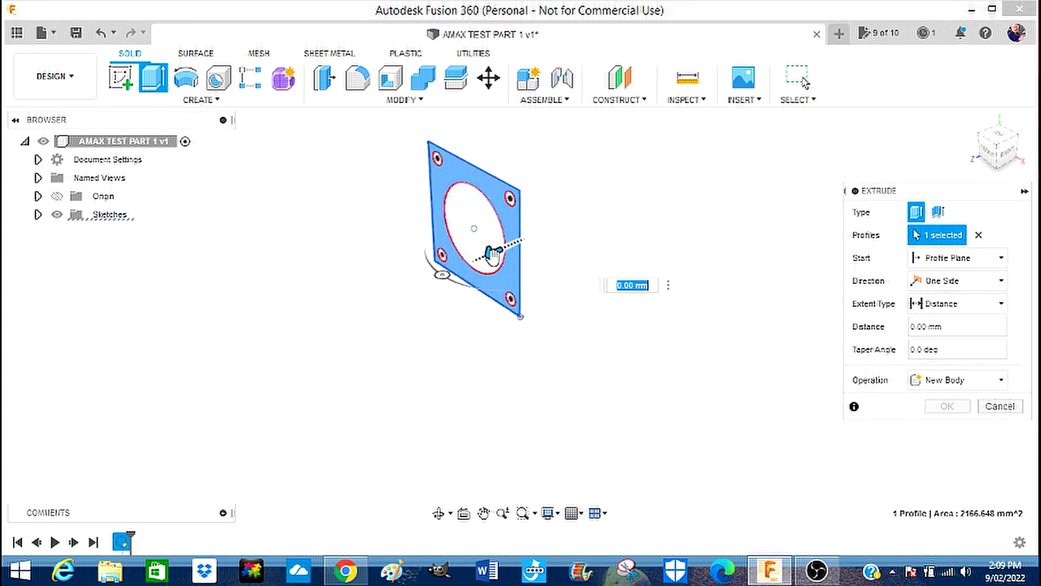
{"action": "left_click_drag", "start_coordinate": [491, 254], "coordinate": [414, 288]}
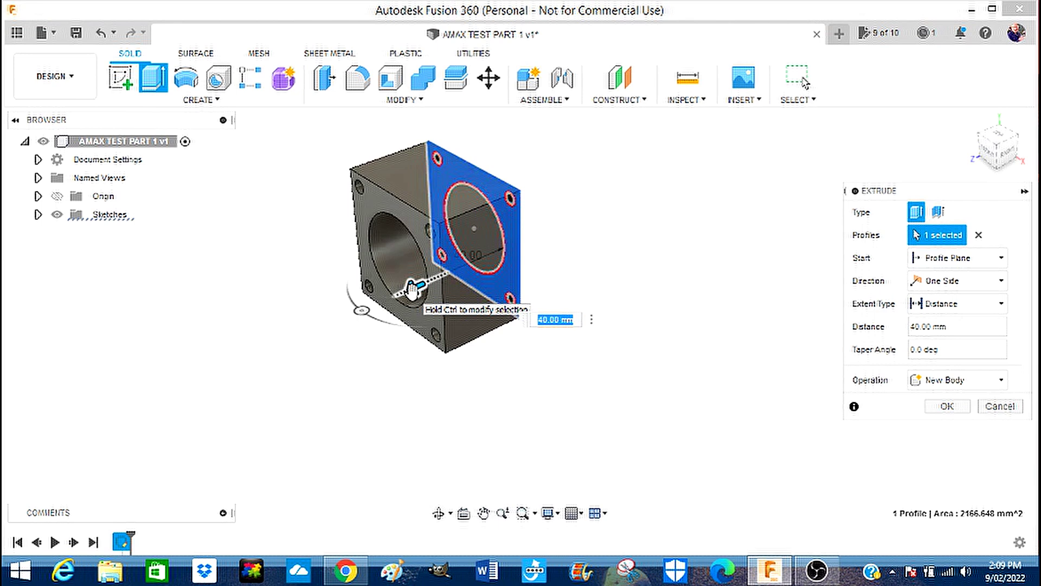
{"action": "key", "text": "Return"}
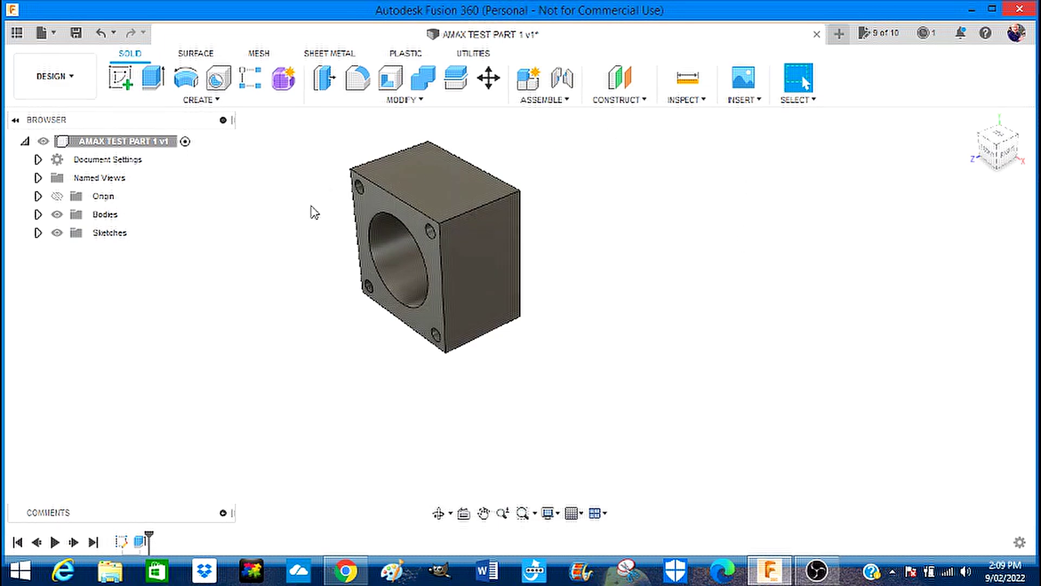
- Select the block's front face, view it square-on, and start a sketch there
{"action": "left_click", "coordinate": [988, 152]}
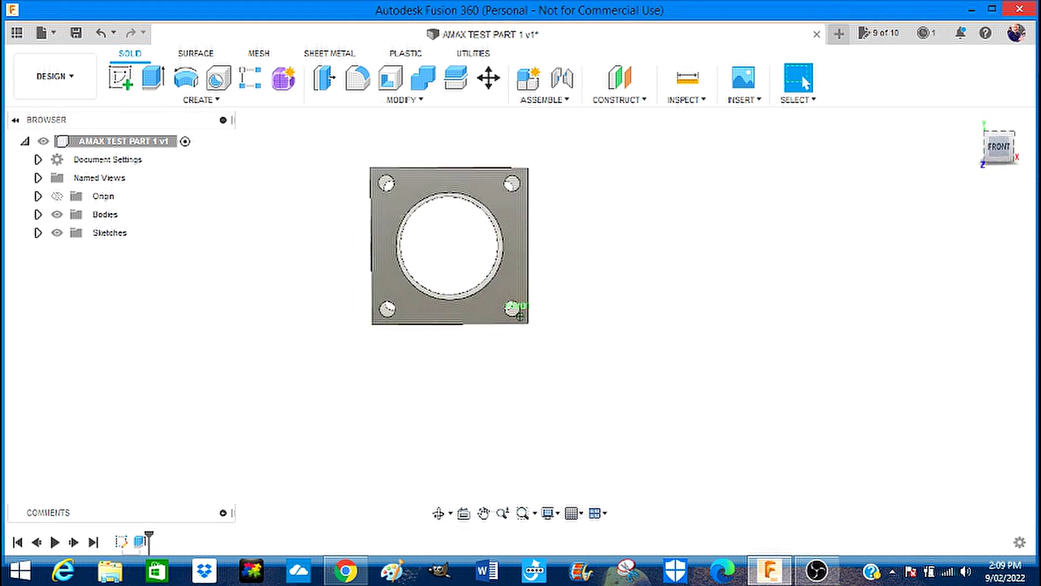
{"action": "middle_click_drag", "start_coordinate": [519, 316], "coordinate": [520, 315], "text": "shift"}
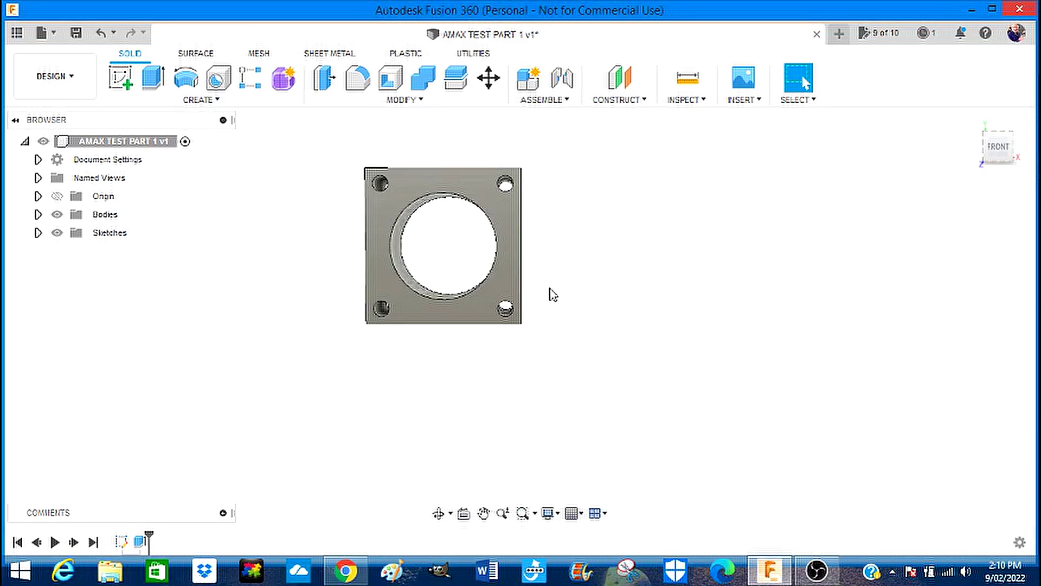
{"action": "left_click", "coordinate": [470, 315]}
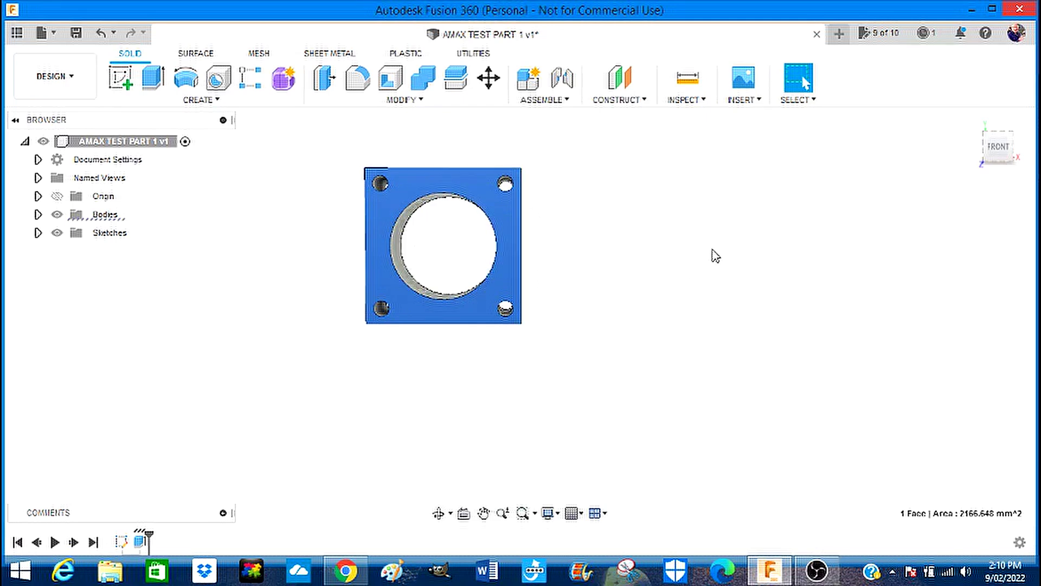
{"action": "left_click", "coordinate": [999, 148]}
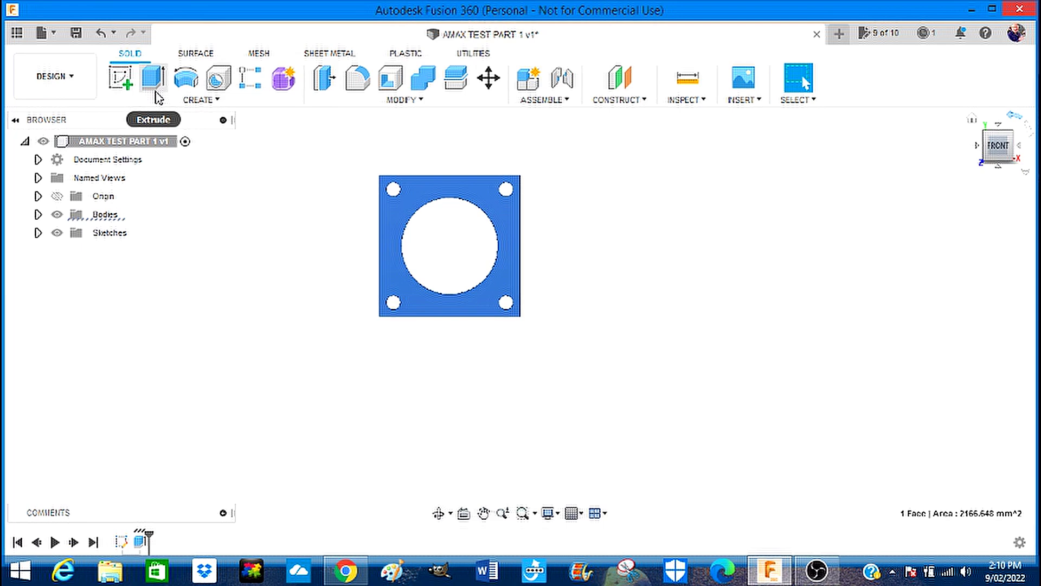
{"action": "left_click", "coordinate": [120, 81]}
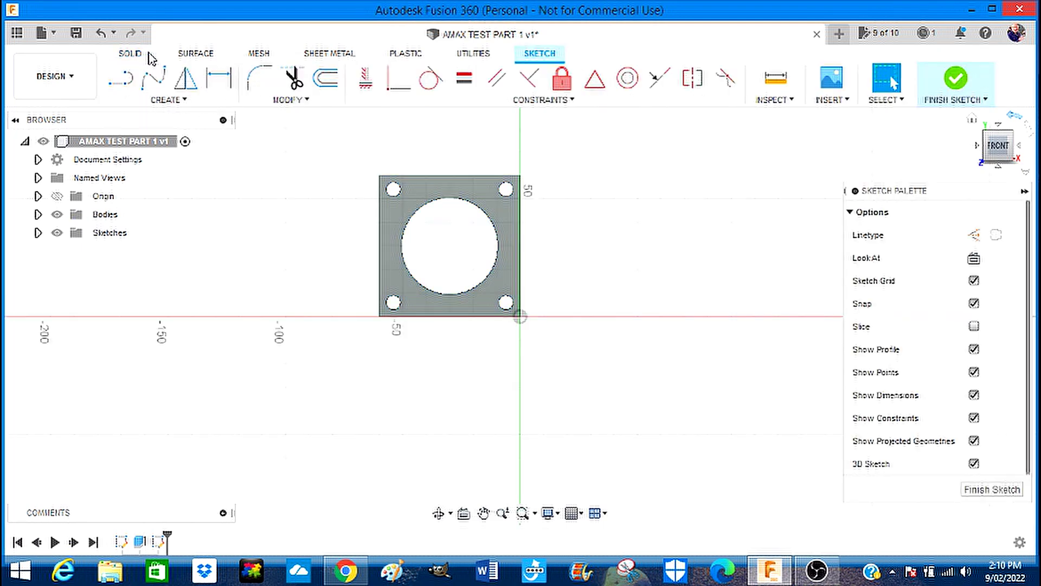
- Draw a 20 × 20 mm two-point rectangle straddling the plate's bottom edge below the bore
{"action": "left_click", "coordinate": [182, 103]}
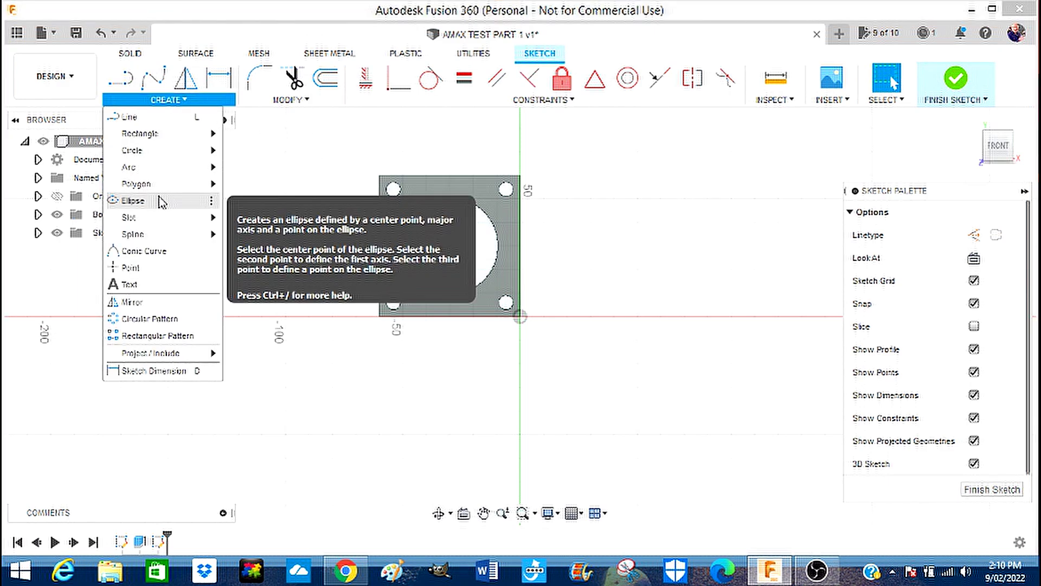
{"action": "mouse_move", "coordinate": [163, 134]}
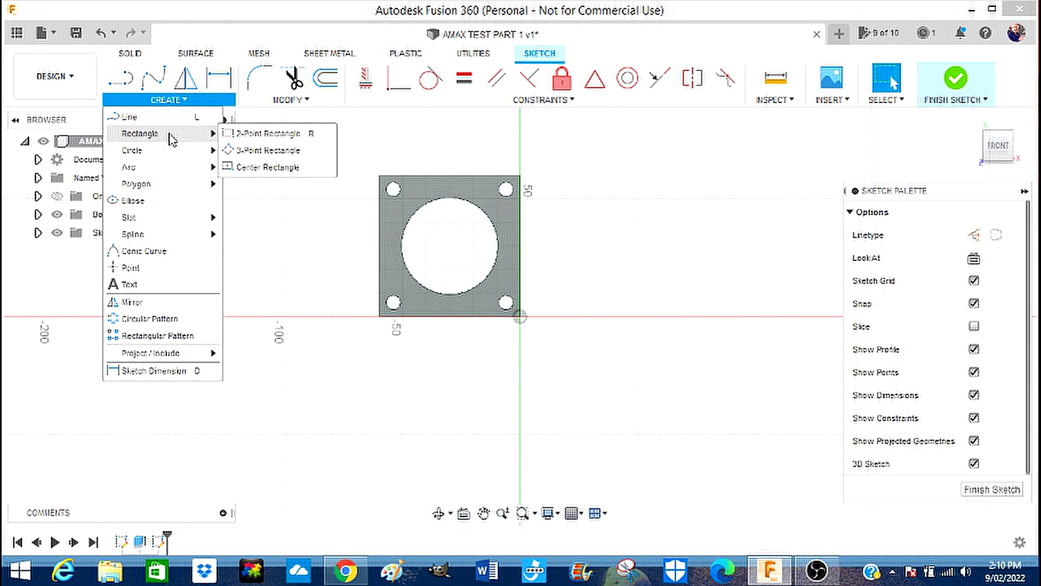
{"action": "left_click", "coordinate": [255, 134]}
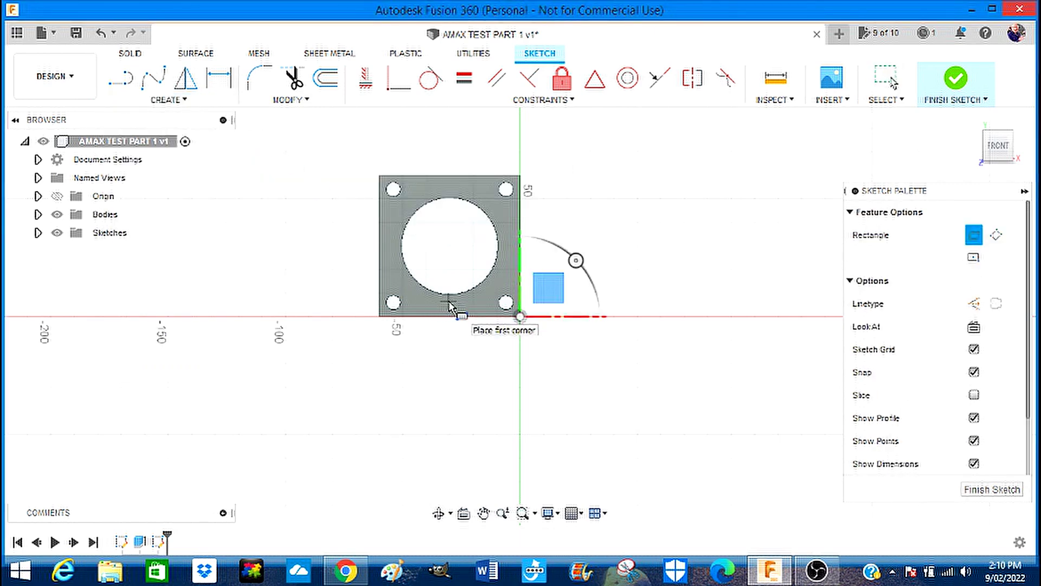
{"action": "scroll", "coordinate": [449, 307], "scroll_direction": "up", "scroll_amount": 5}
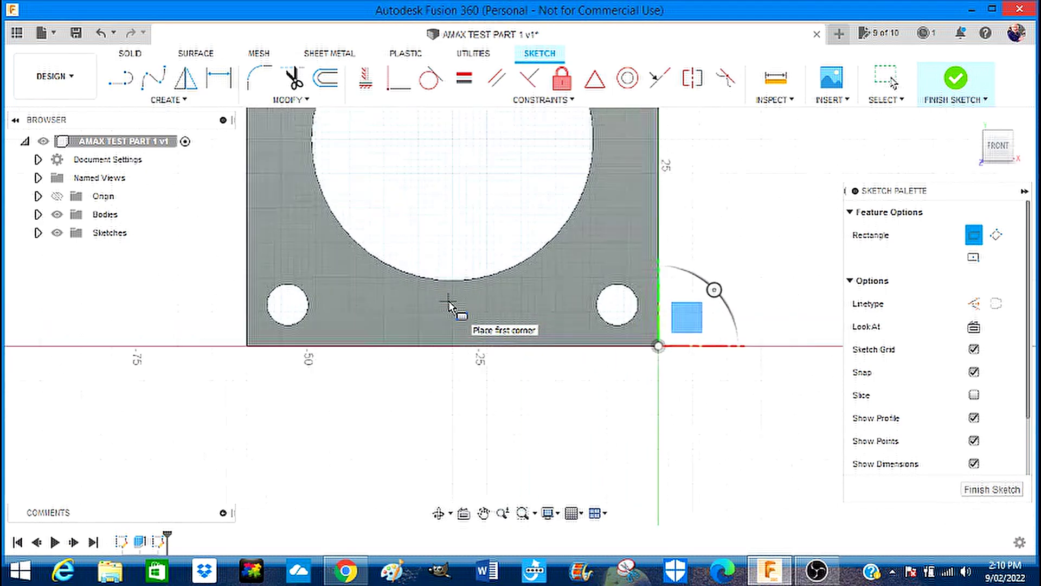
{"action": "scroll", "coordinate": [449, 307], "scroll_direction": "up", "scroll_amount": 2}
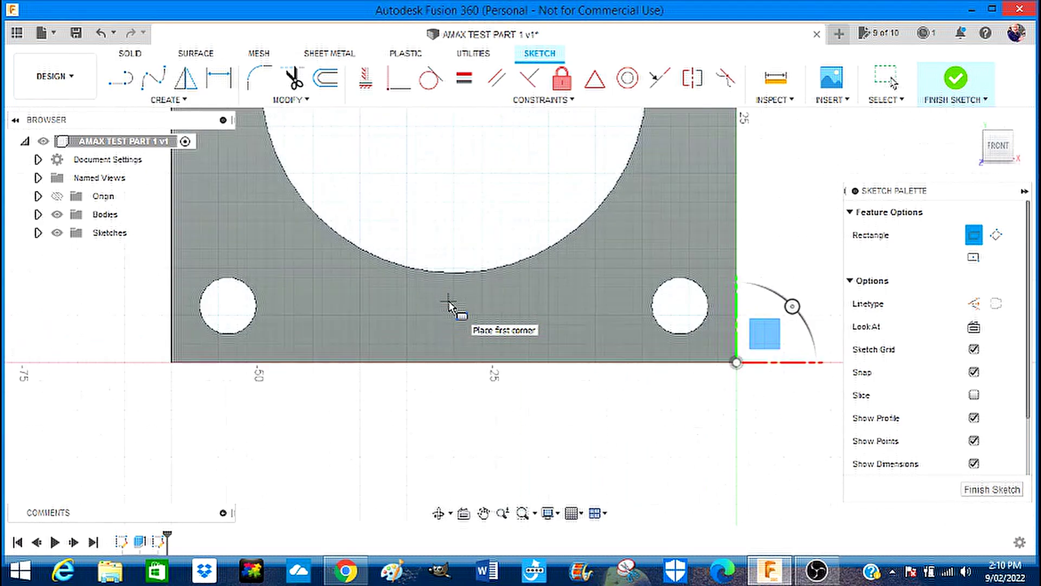
{"action": "left_click", "coordinate": [360, 221]}
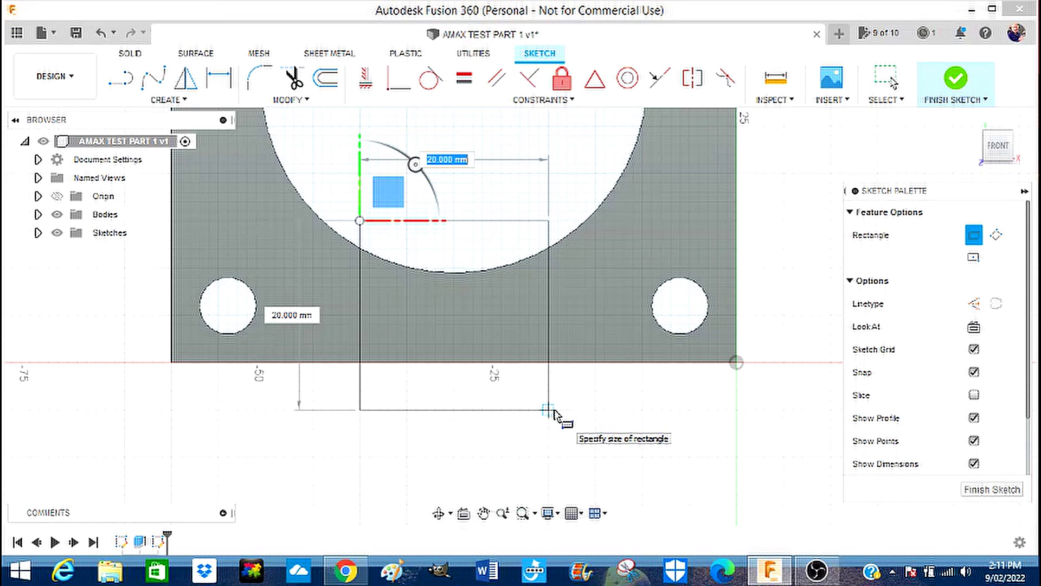
{"action": "key", "text": "Return"}
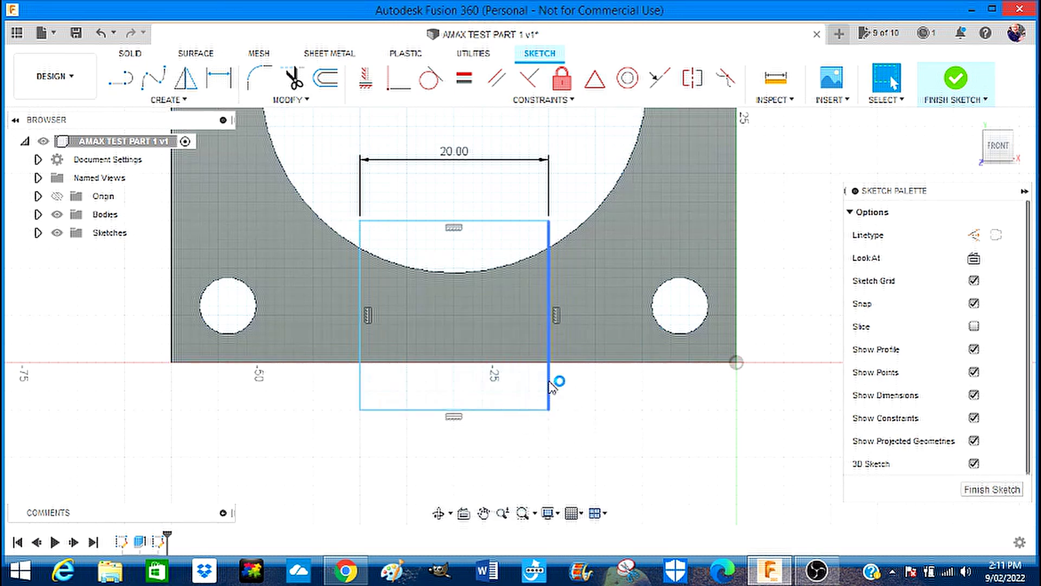
- Add a 20.00 mm sketch dimension to the square's right edge
{"action": "left_click", "coordinate": [549, 382]}
{"action": "right_click", "coordinate": [550, 382]}
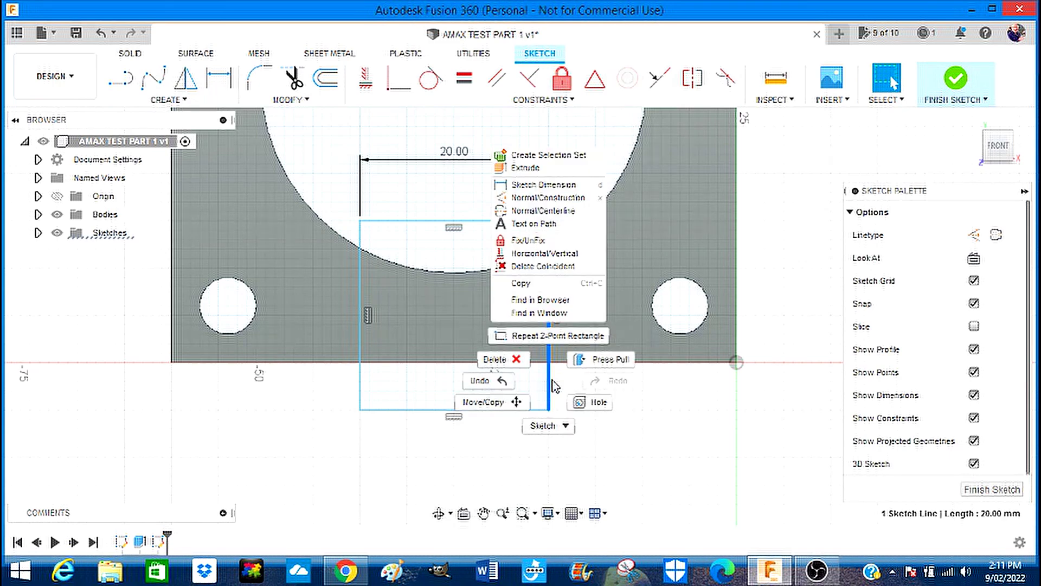
{"action": "left_click", "coordinate": [542, 184]}
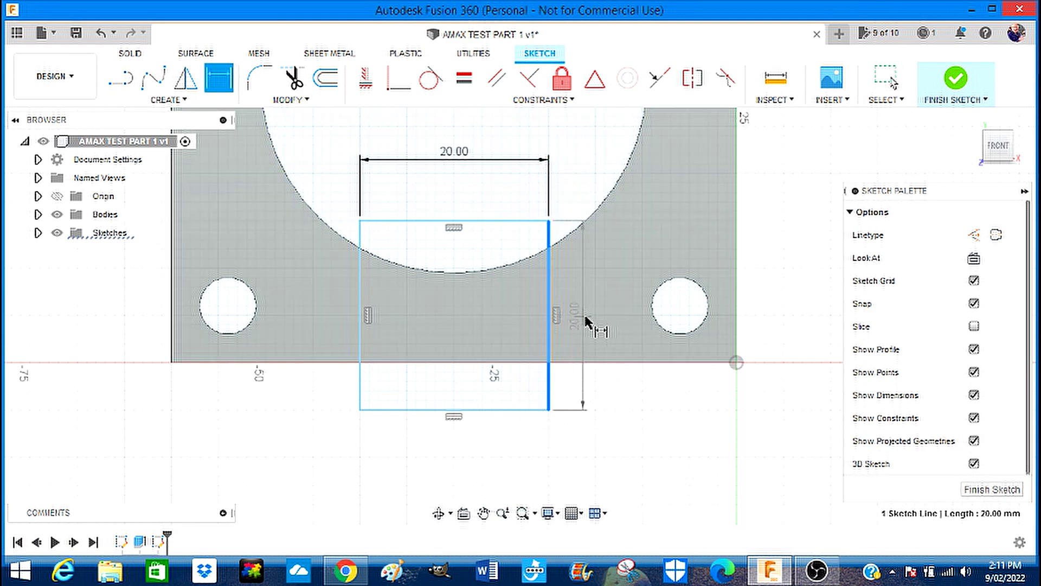
{"action": "left_click", "coordinate": [604, 319]}
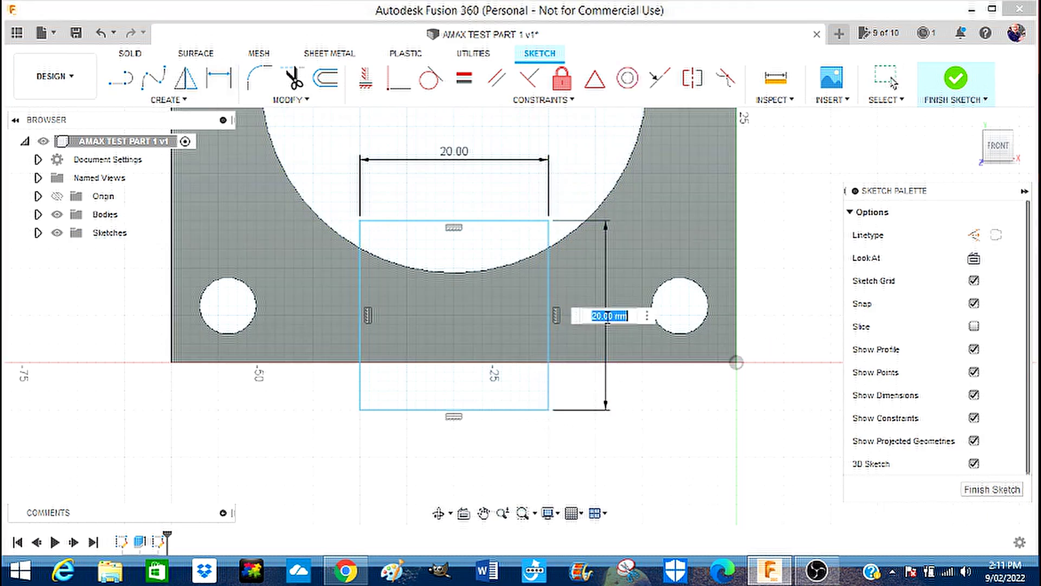
{"action": "key", "text": "Return"}
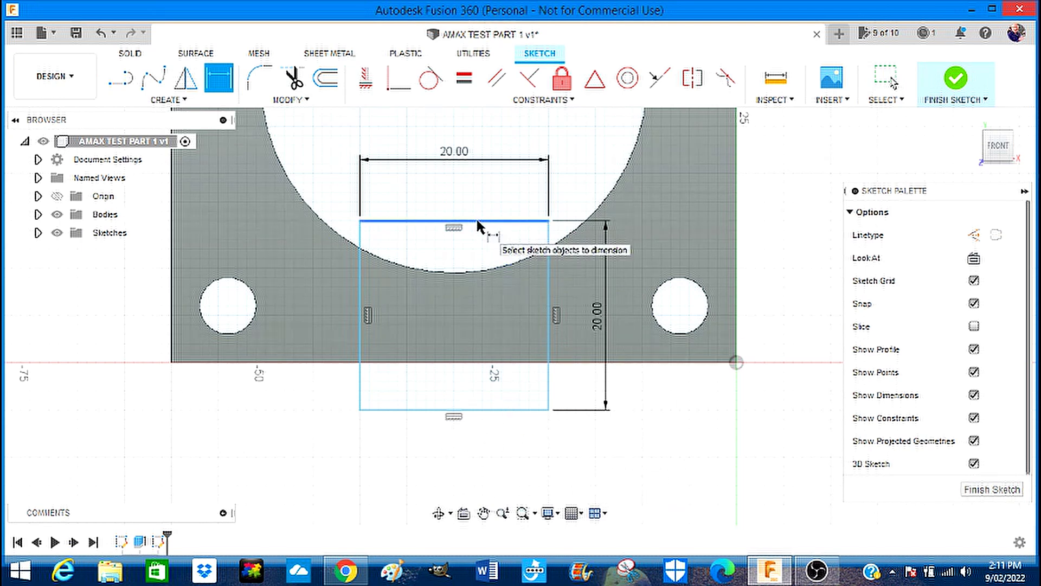
- Finish the square sketch and orbit to an angled 3D view of the block
{"action": "left_click", "coordinate": [956, 78]}
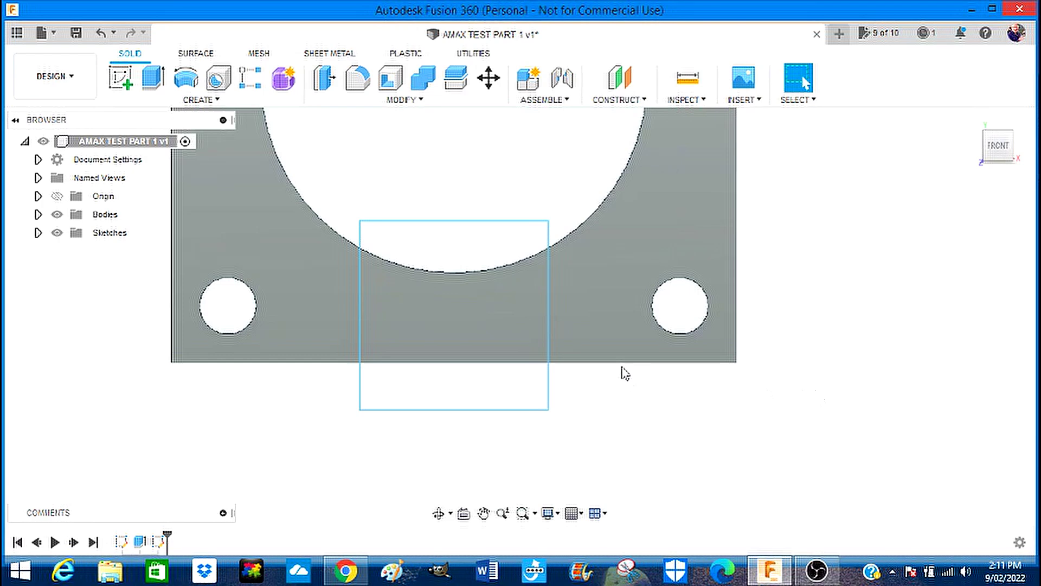
{"action": "scroll", "coordinate": [620, 372], "scroll_direction": "up", "scroll_amount": 1}
{"action": "scroll", "coordinate": [622, 369], "scroll_direction": "down", "scroll_amount": 3}
{"action": "scroll", "coordinate": [625, 373], "scroll_direction": "down", "scroll_amount": 2}
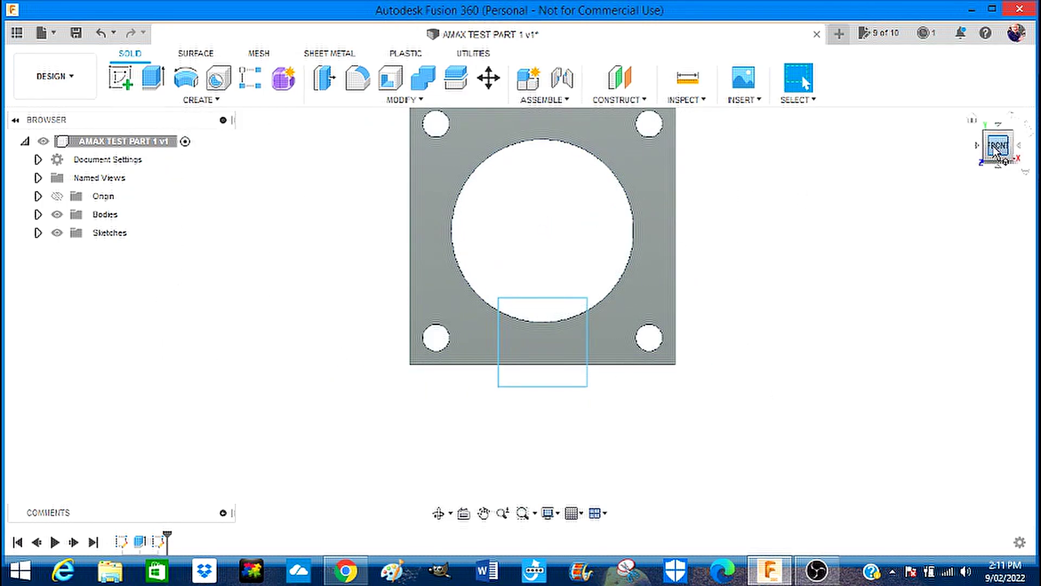
{"action": "middle_click_drag", "start_coordinate": [996, 150], "coordinate": [884, 155], "text": "shift"}
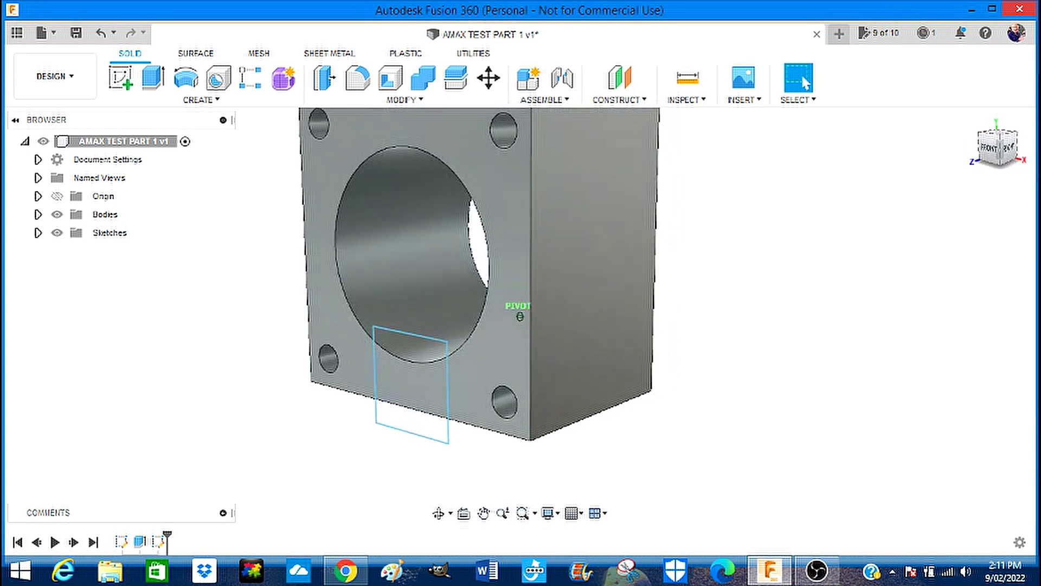
{"action": "left_click", "coordinate": [483, 361]}
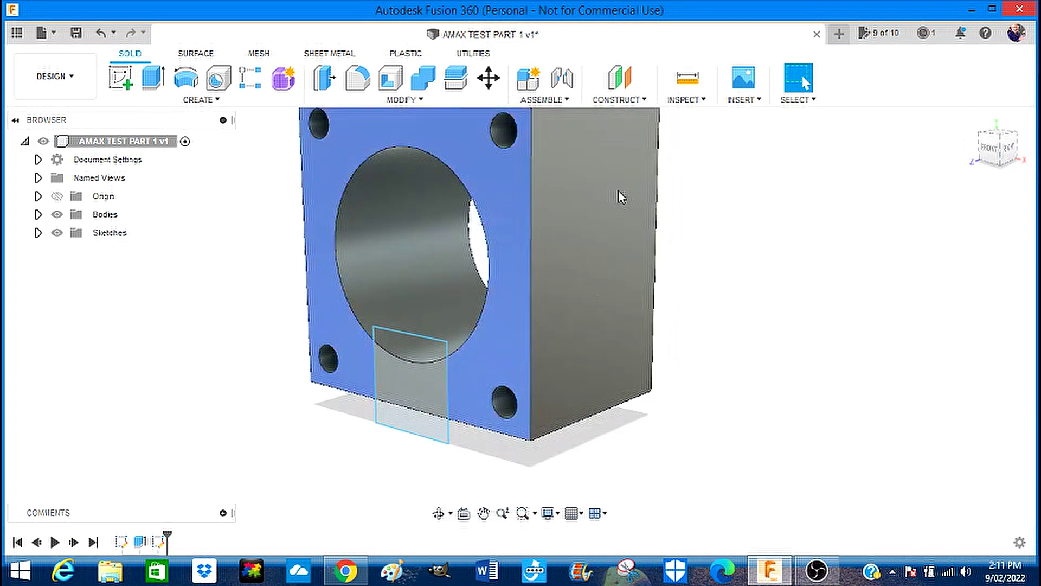
{"action": "left_click", "coordinate": [399, 339]}
{"action": "left_click", "coordinate": [375, 360]}
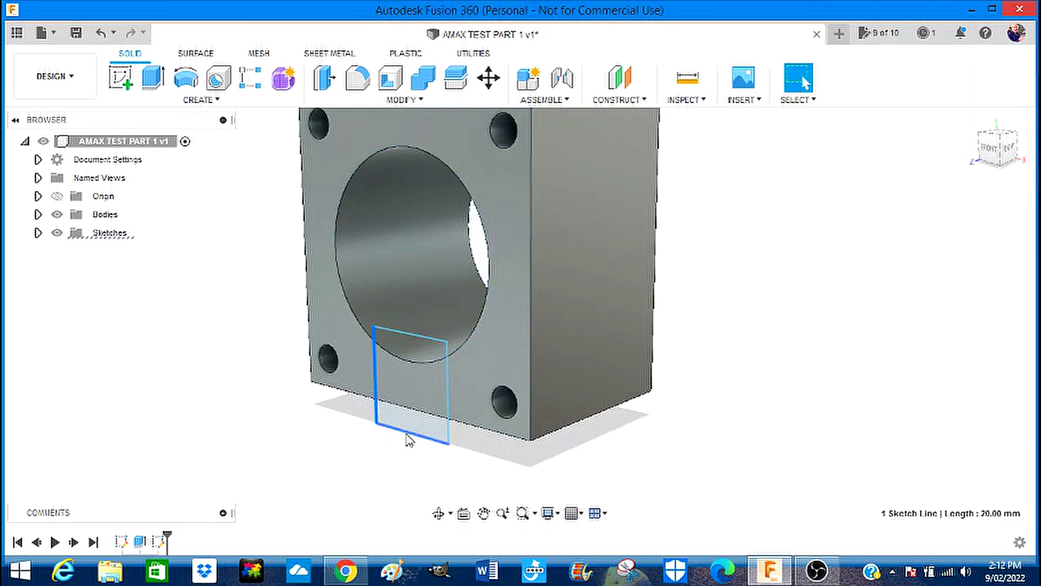
{"action": "scroll", "coordinate": [400, 372], "scroll_direction": "up", "scroll_amount": 1}
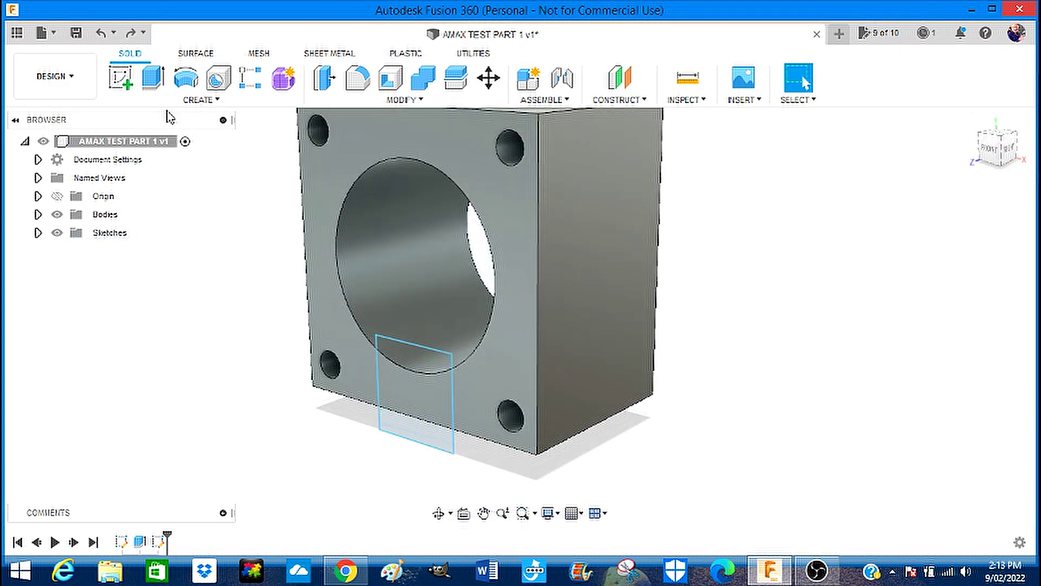
- Extrude the three square profiles -45 mm as a cut, opening a slot into the bore
{"action": "left_click", "coordinate": [154, 81]}
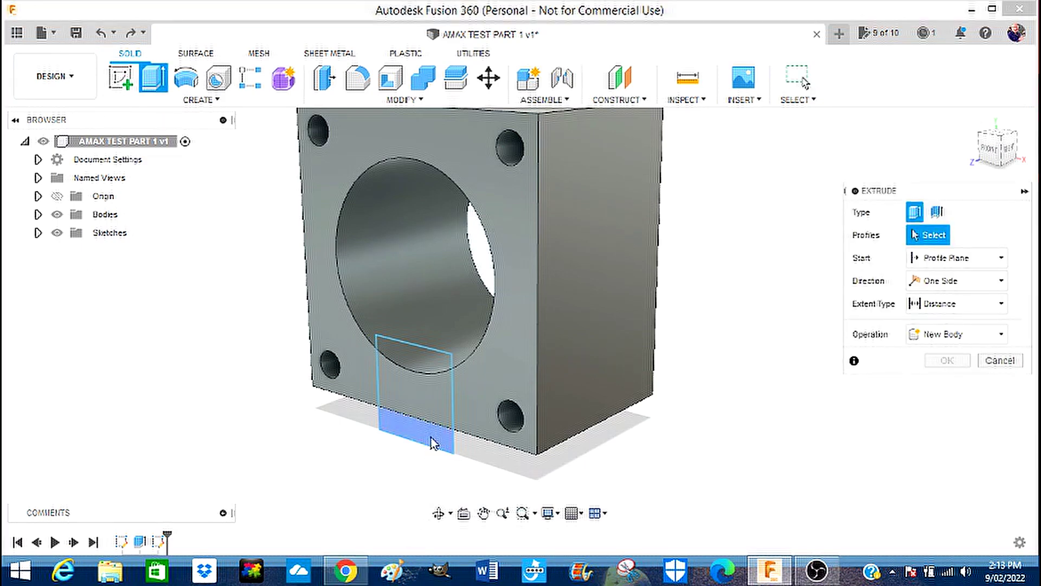
{"action": "left_click", "coordinate": [426, 408]}
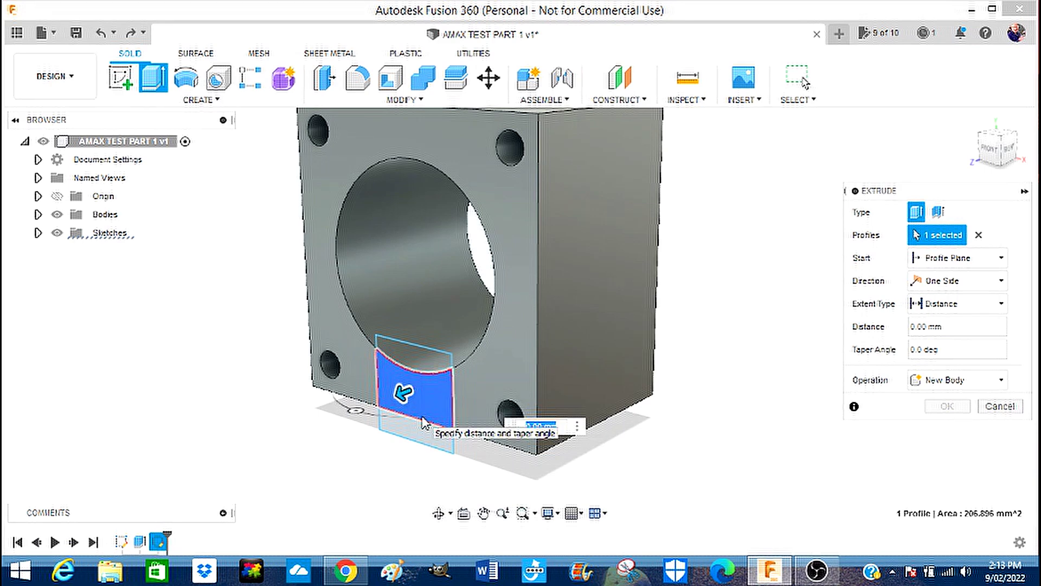
{"action": "left_click", "coordinate": [416, 361]}
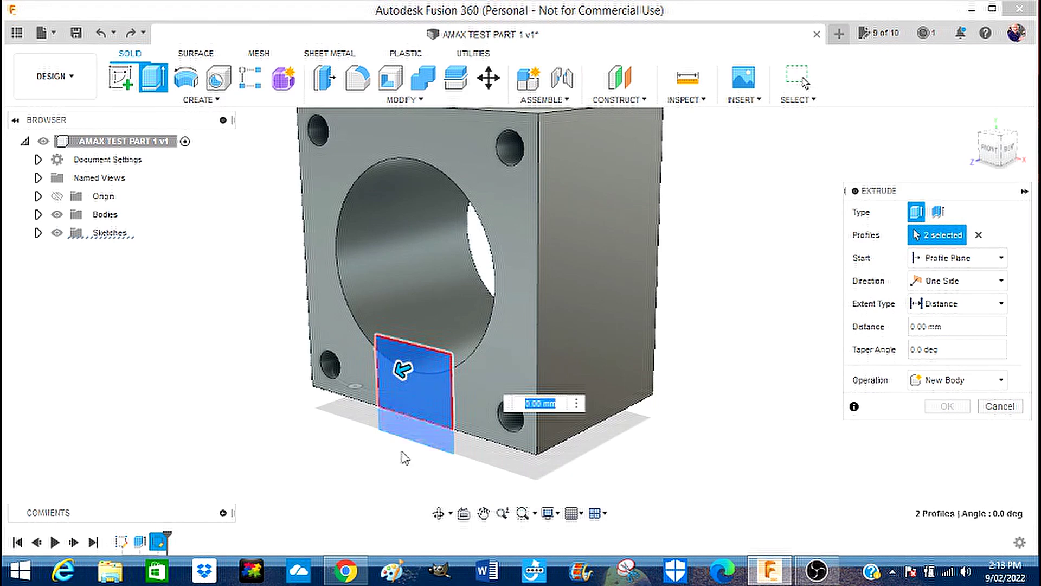
{"action": "left_click", "coordinate": [416, 434]}
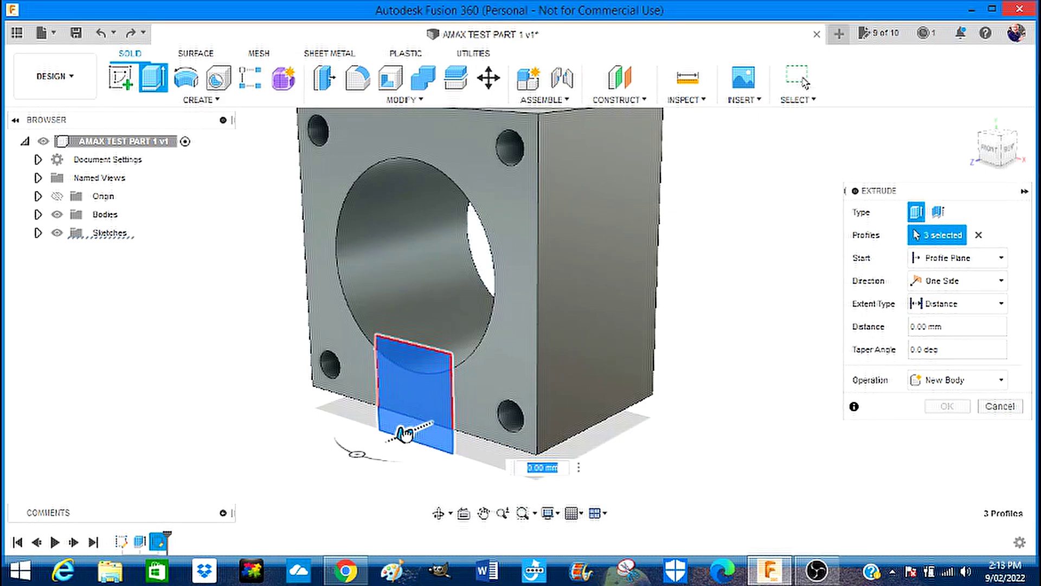
{"action": "left_click_drag", "start_coordinate": [407, 432], "coordinate": [550, 382]}
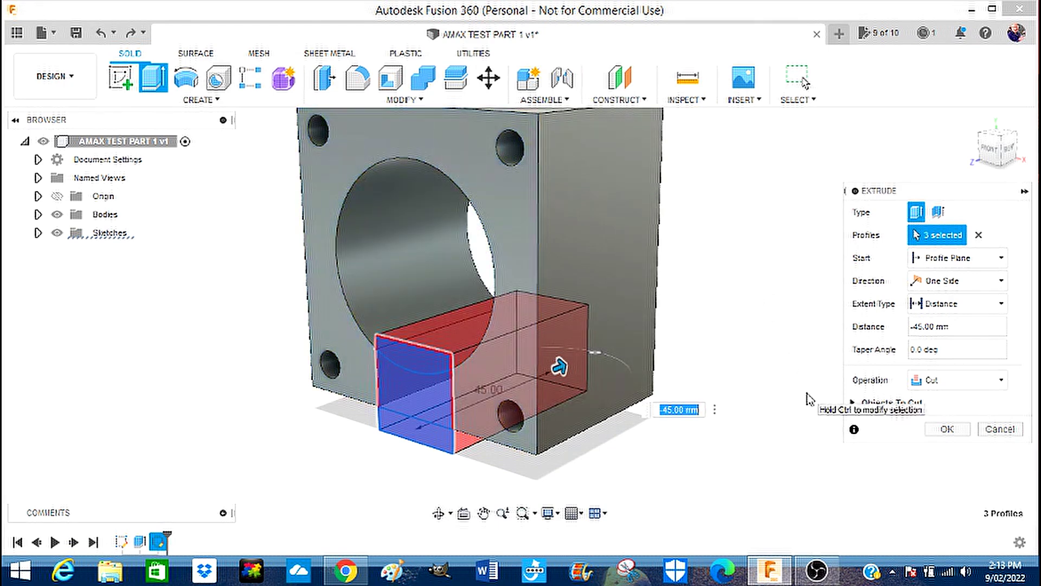
{"action": "key", "text": "Return"}
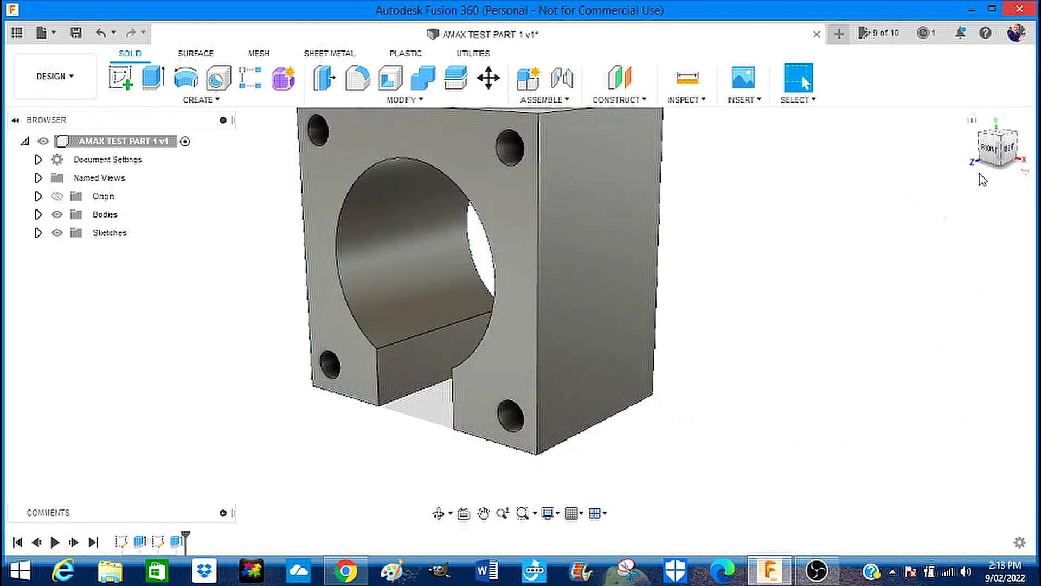
{"action": "mouse_move", "coordinate": [1007, 147]}
{"action": "left_mouse_down"}
{"action": "mouse_move", "coordinate": [997, 143]}
{"action": "mouse_move", "coordinate": [1029, 114]}
{"action": "left_mouse_up"}
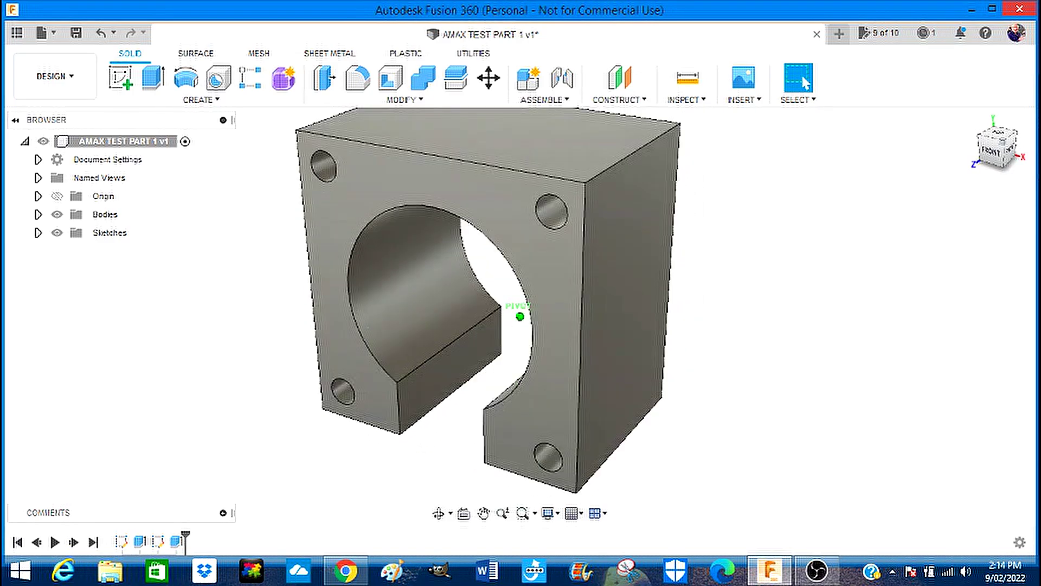
{"action": "middle_click_drag", "start_coordinate": [519, 316], "coordinate": [512, 352], "text": "shift"}
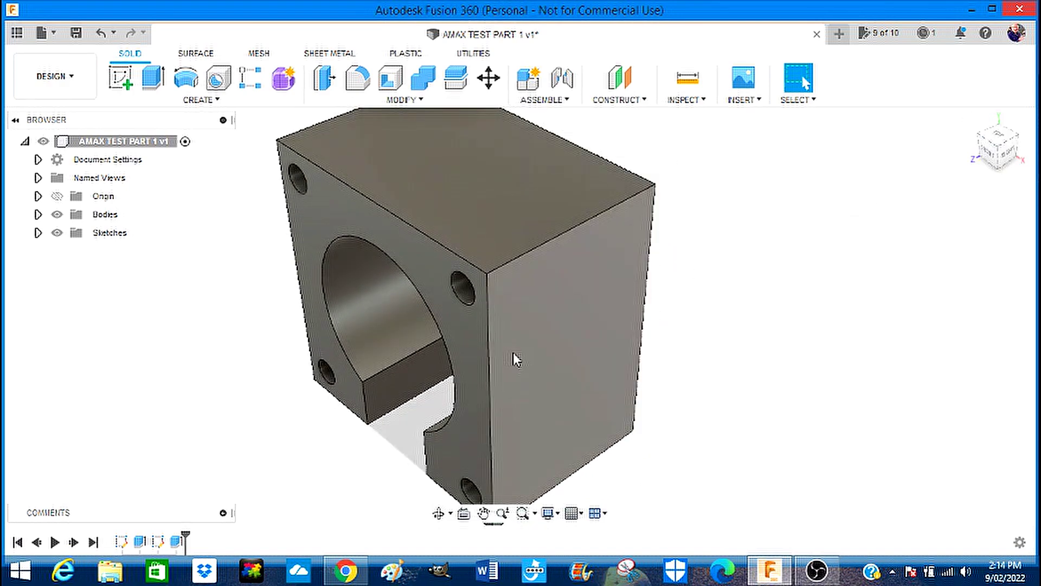
{"action": "scroll", "coordinate": [574, 341], "scroll_direction": "up", "scroll_amount": 2}
{"action": "scroll", "coordinate": [574, 337], "scroll_direction": "down", "scroll_amount": 3}
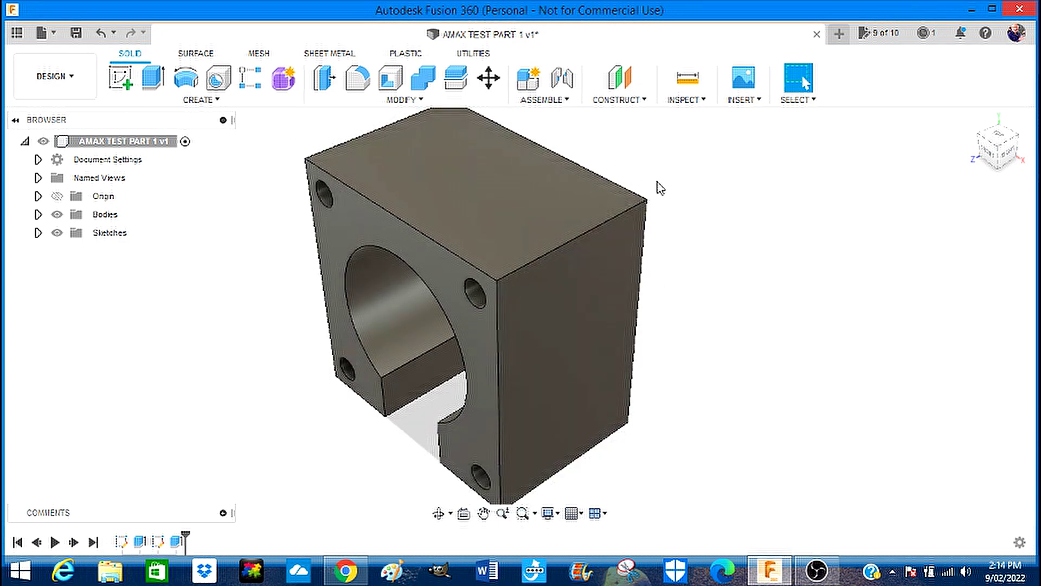
- Fillet the pad's four outer corner edges with a 4 mm radius
{"action": "left_click", "coordinate": [362, 80]}
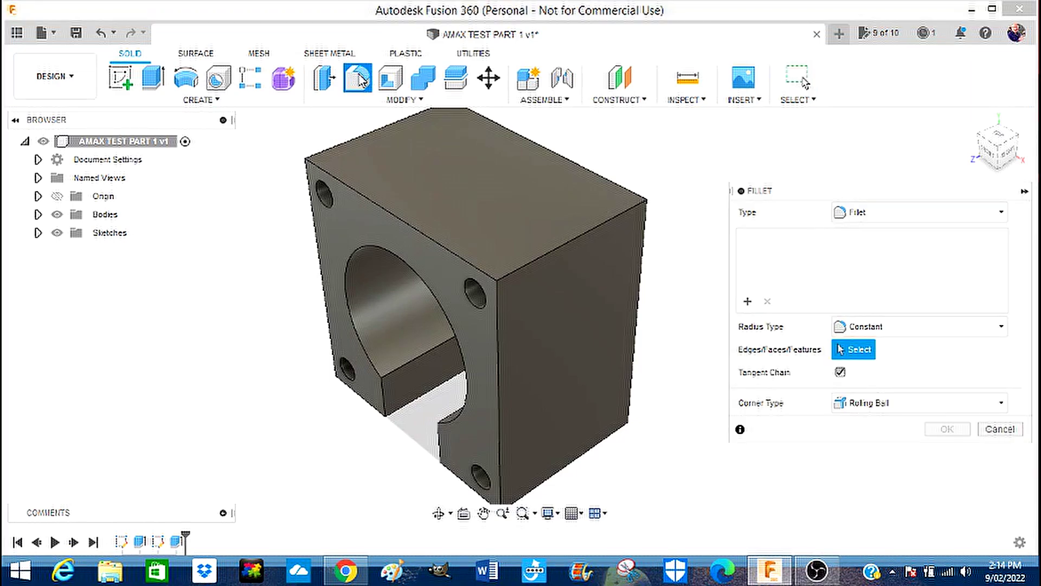
{"action": "left_click", "coordinate": [555, 250]}
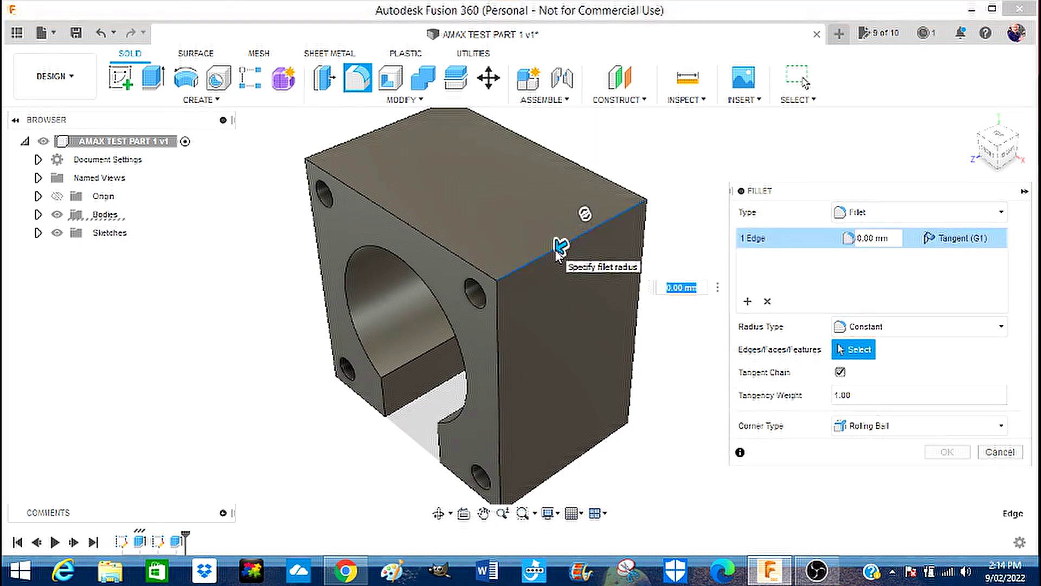
{"action": "left_click", "coordinate": [370, 137]}
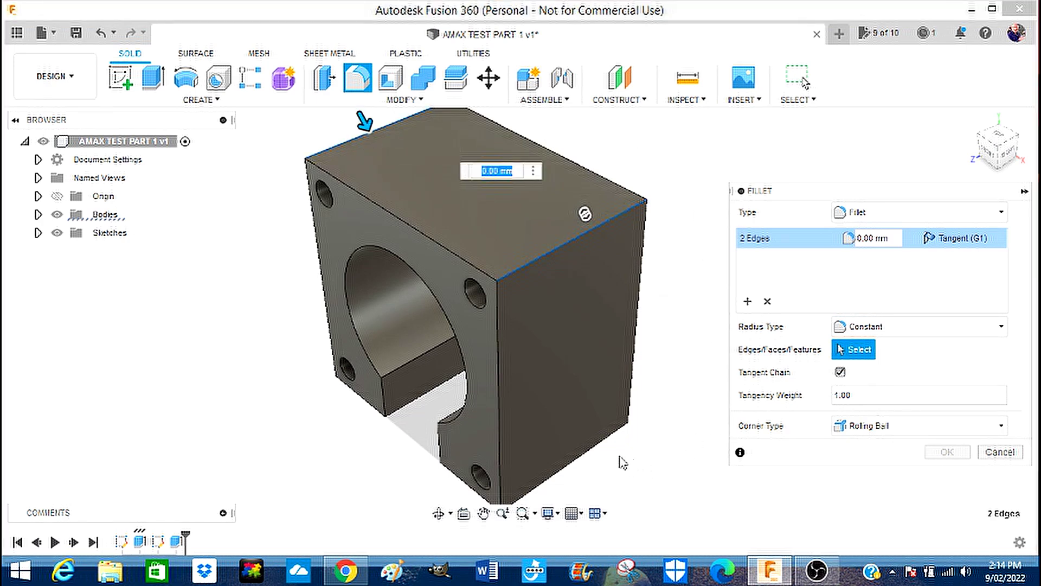
{"action": "left_click", "coordinate": [587, 451]}
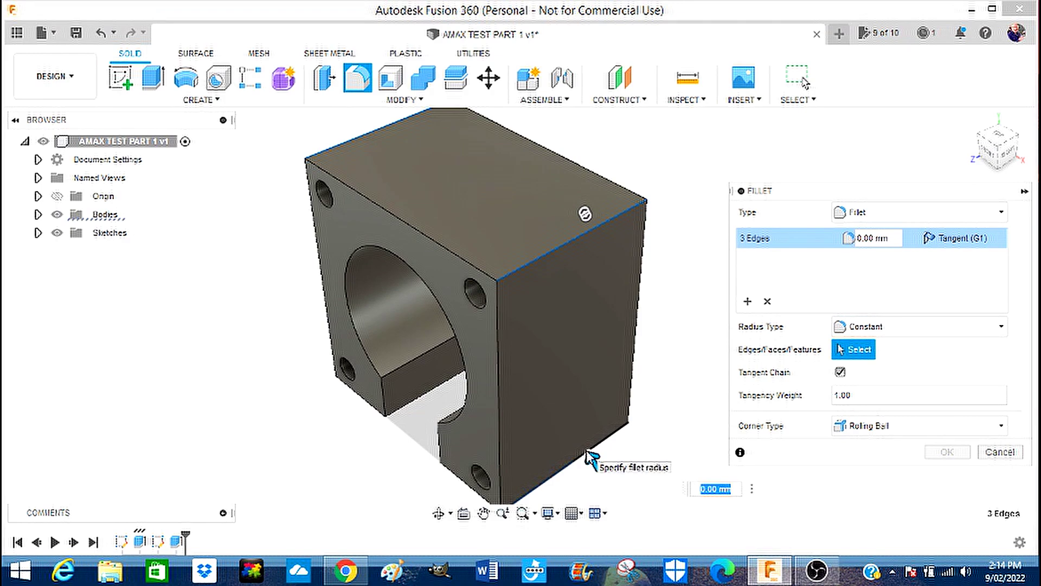
{"action": "left_click", "coordinate": [990, 161]}
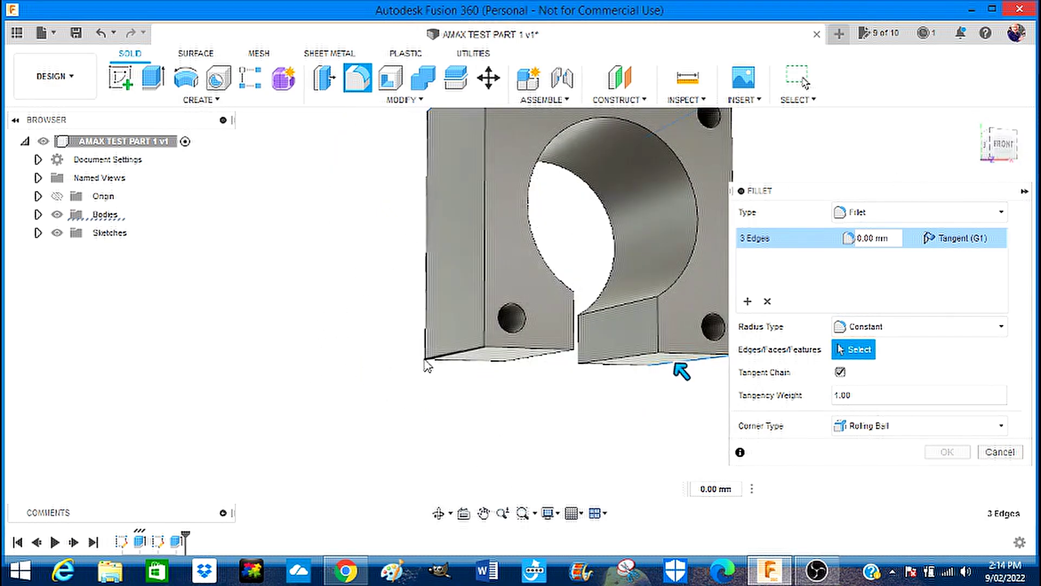
{"action": "left_click", "coordinate": [465, 356]}
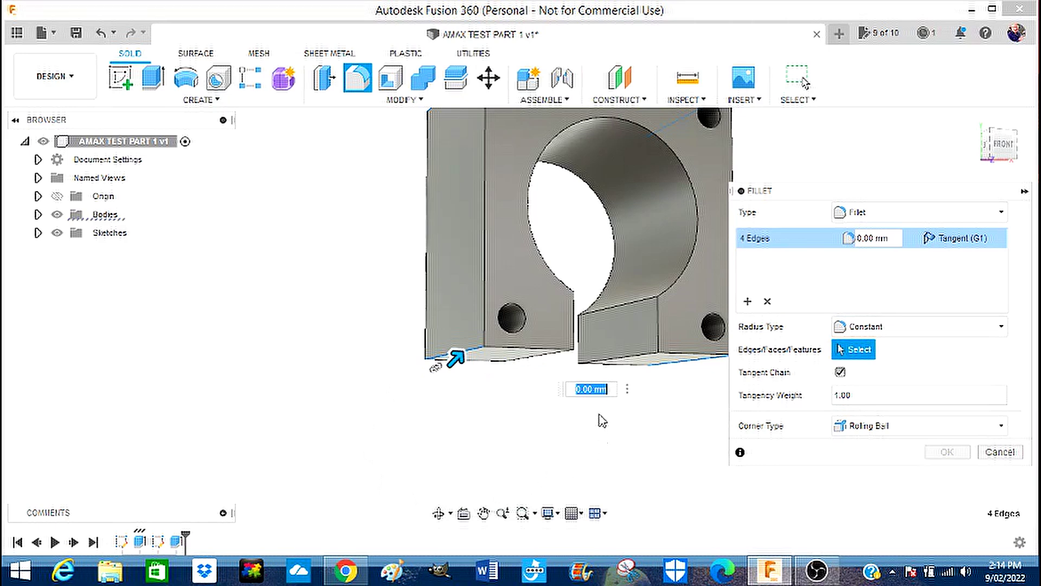
{"action": "left_click", "coordinate": [578, 389]}
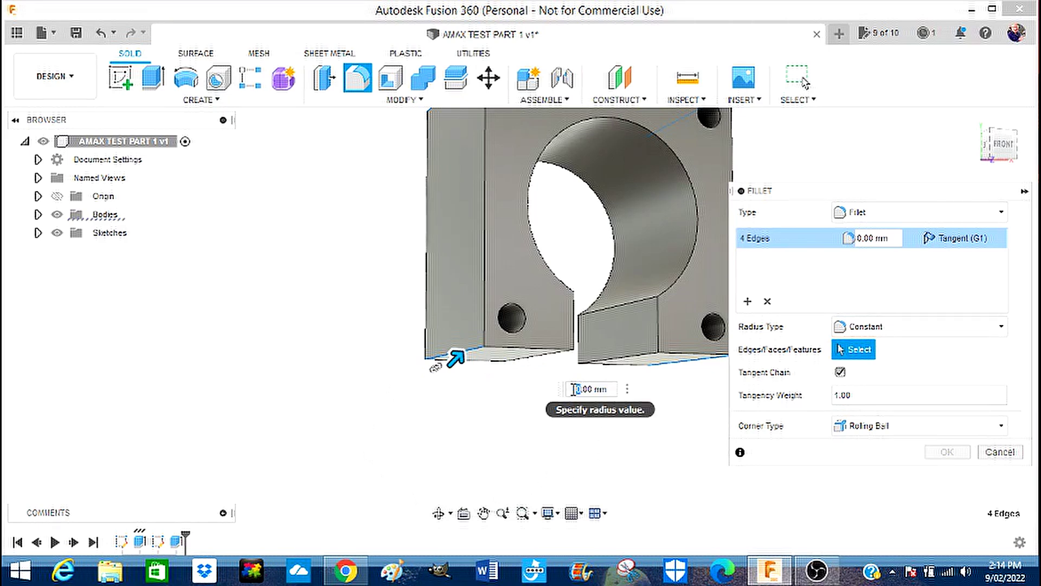
{"action": "type", "text": "4"}
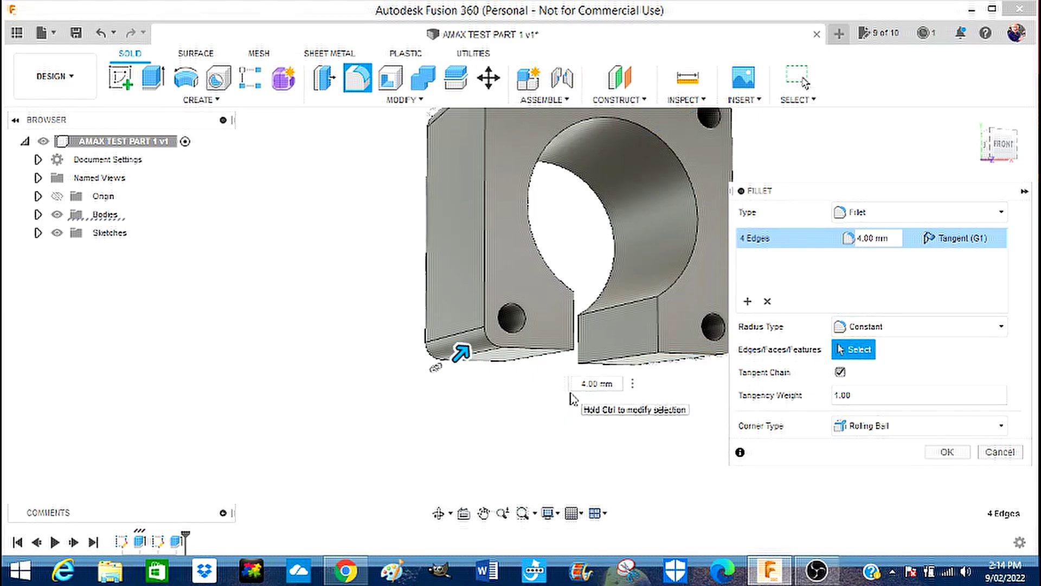
{"action": "left_click", "coordinate": [948, 453]}
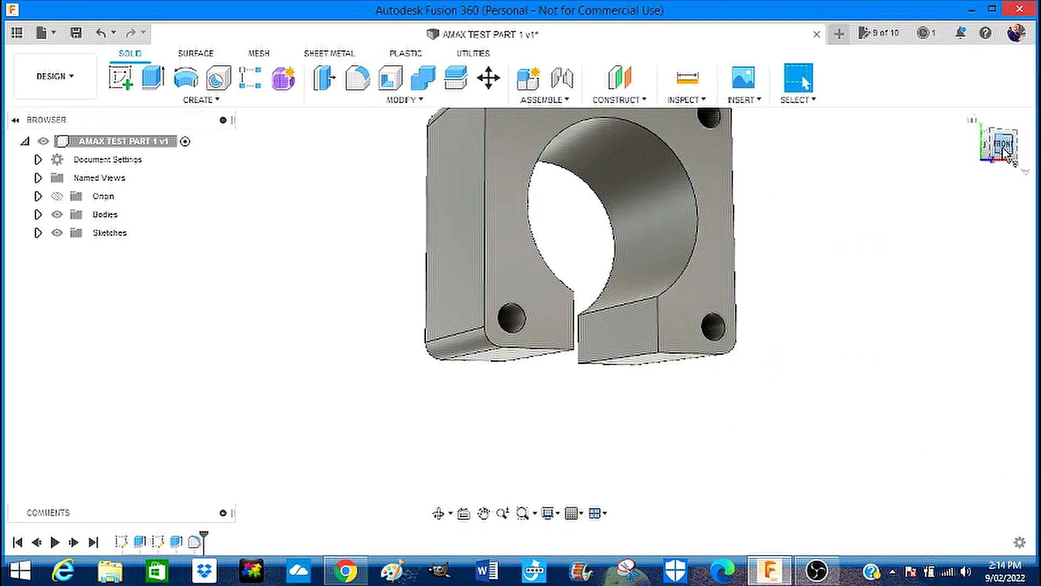
- Orbit and zoom around the filleted pad, finishing on the straight-on front view
{"action": "mouse_move", "coordinate": [975, 179]}
{"action": "middle_mouse_down", "text": "shift"}
{"action": "mouse_move", "coordinate": [979, 159]}
{"action": "mouse_move", "coordinate": [1008, 155]}
{"action": "middle_mouse_up", "text": "shift"}
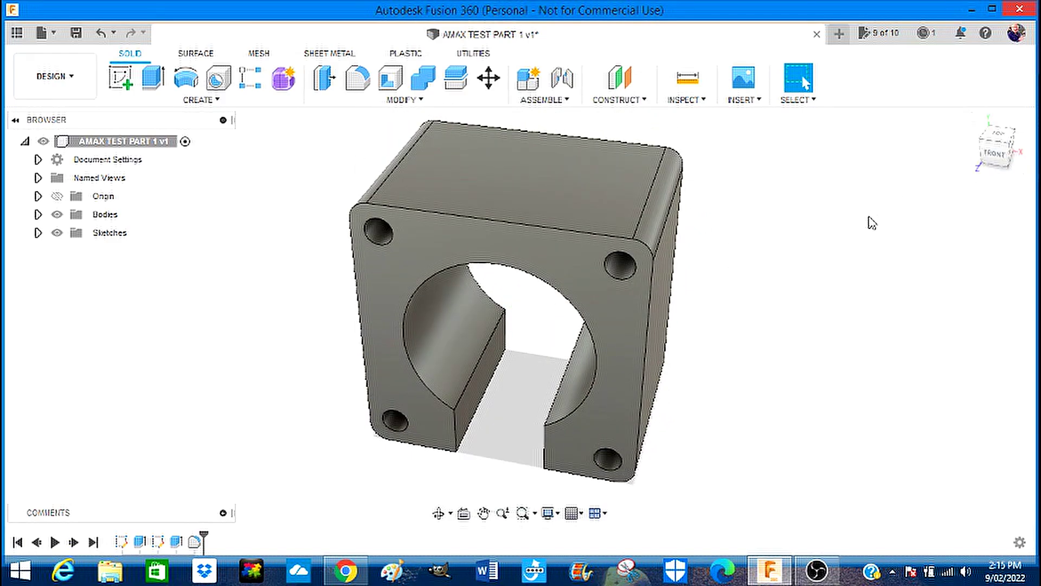
{"action": "scroll", "coordinate": [708, 405], "scroll_direction": "up", "scroll_amount": 1}
{"action": "scroll", "coordinate": [713, 398], "scroll_direction": "down", "scroll_amount": 2}
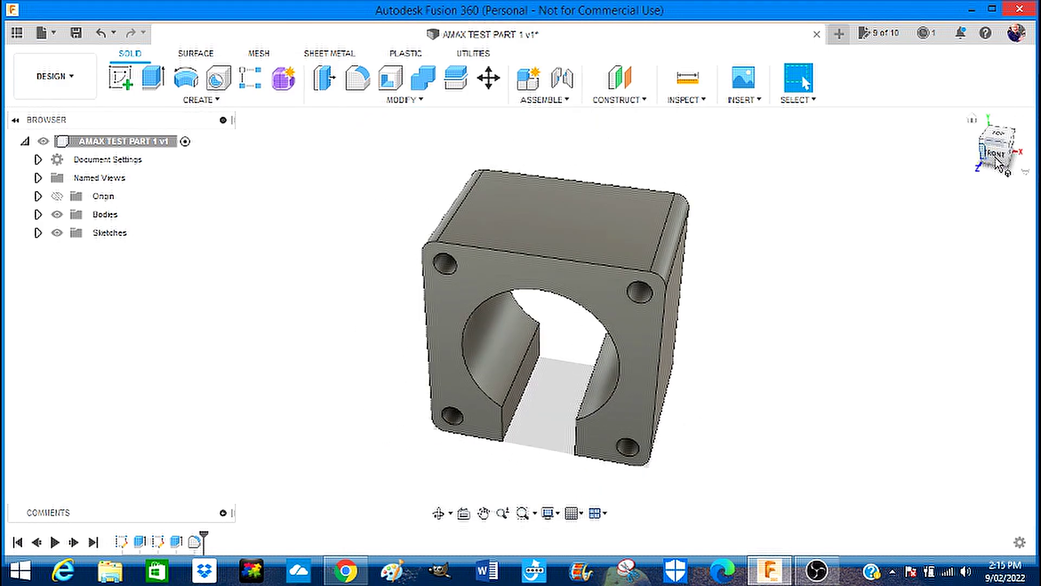
{"action": "left_click", "coordinate": [997, 157]}
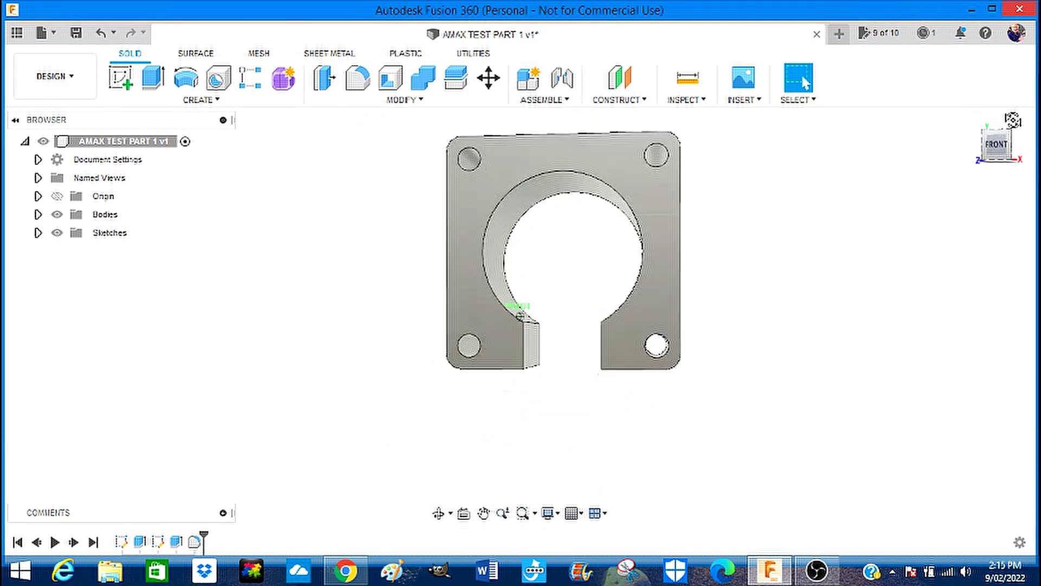
{"action": "left_click_drag", "start_coordinate": [1023, 115], "coordinate": [997, 146]}
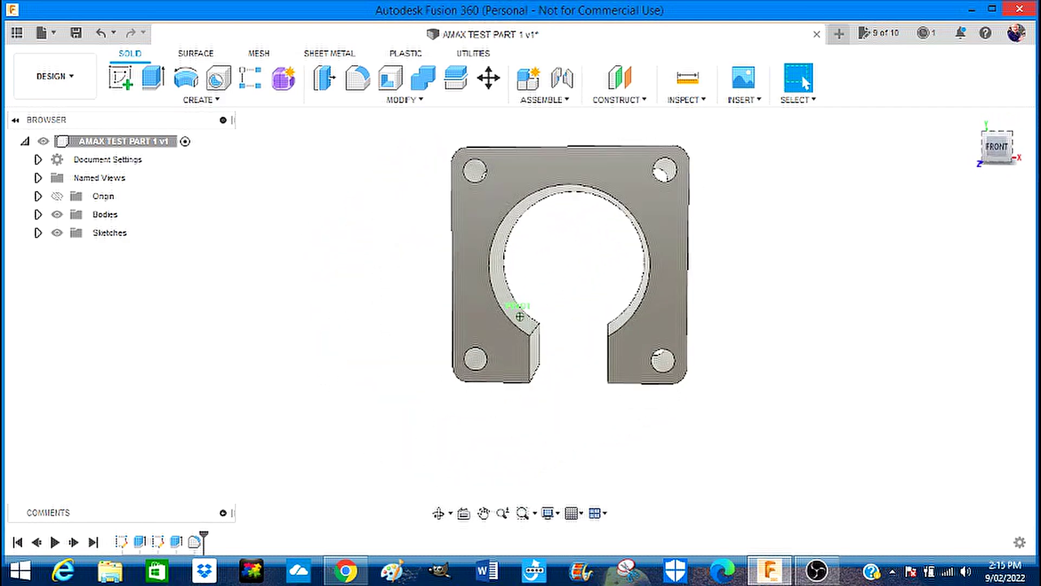
{"action": "left_click", "coordinate": [997, 156]}
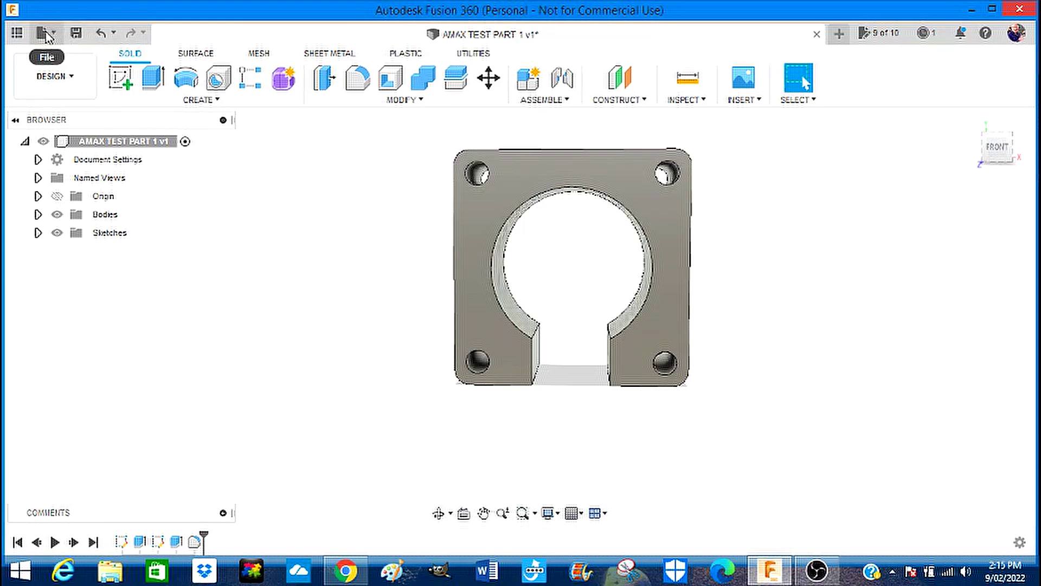
- Save the design as version v2 with the description 'User Saved'
{"action": "left_click", "coordinate": [76, 34]}
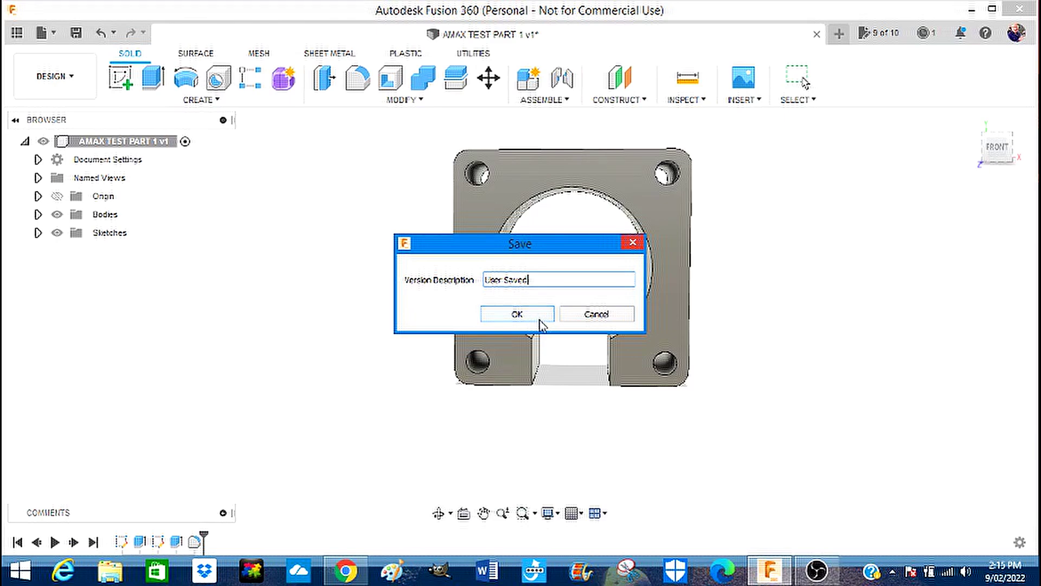
{"action": "left_click", "coordinate": [517, 315]}
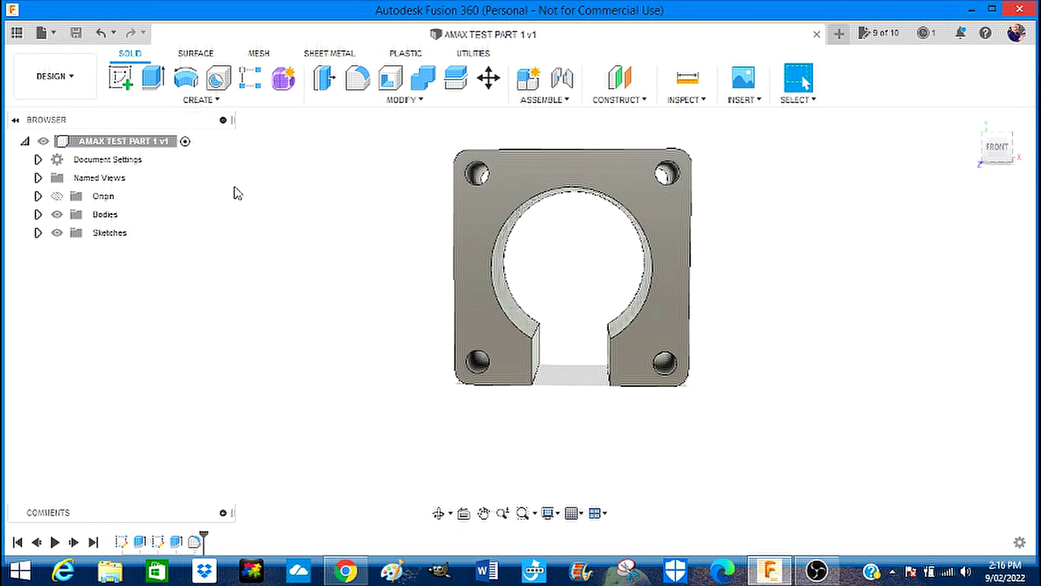
{"action": "left_click", "coordinate": [56, 34]}
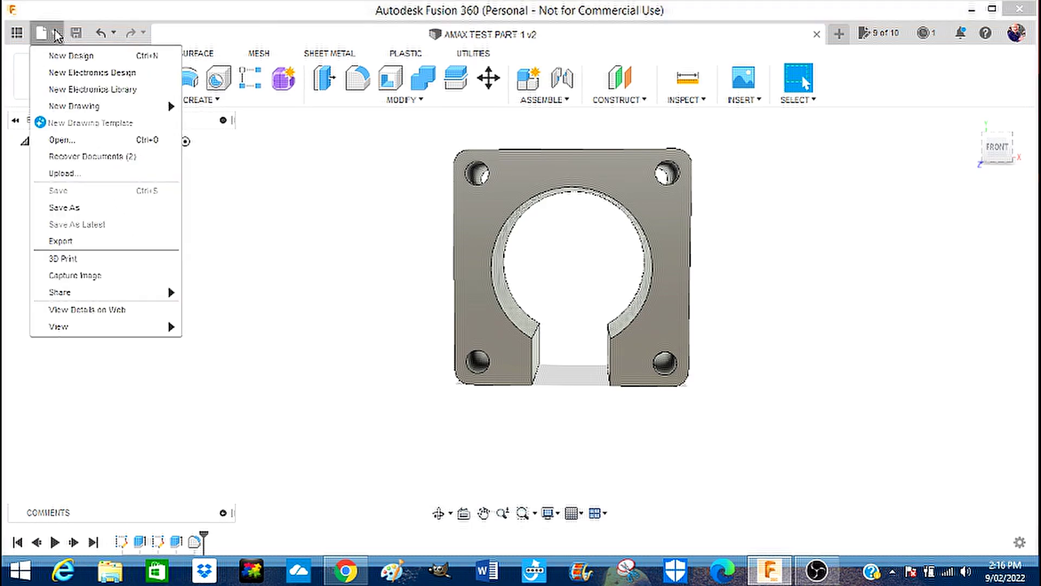
- Export the design as an STL Files (*.stl) file named 'AMAX TEST PART 1 v2' into Downloads
{"action": "left_click", "coordinate": [60, 241]}
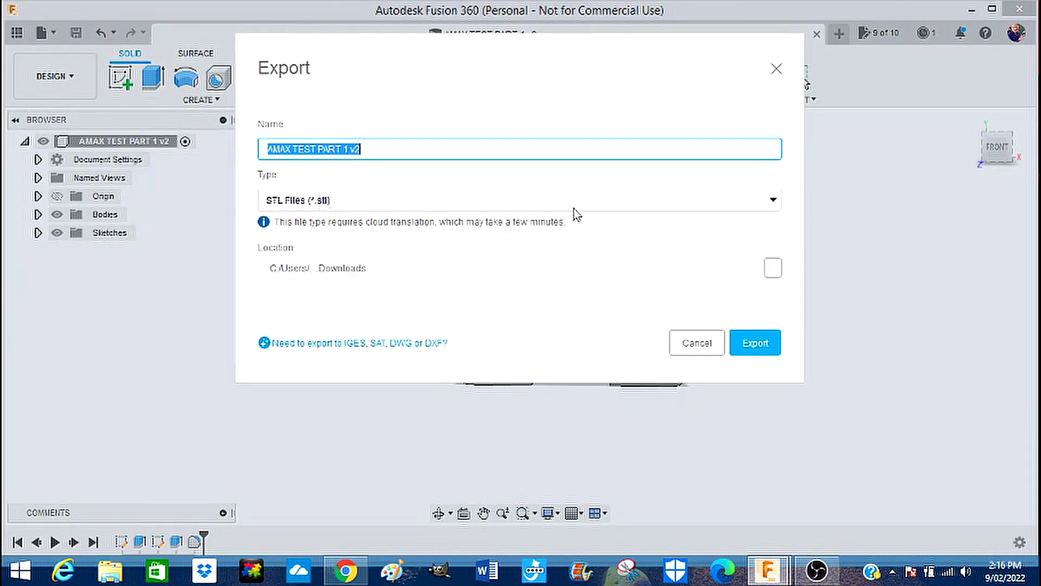
{"action": "left_click", "coordinate": [775, 202]}
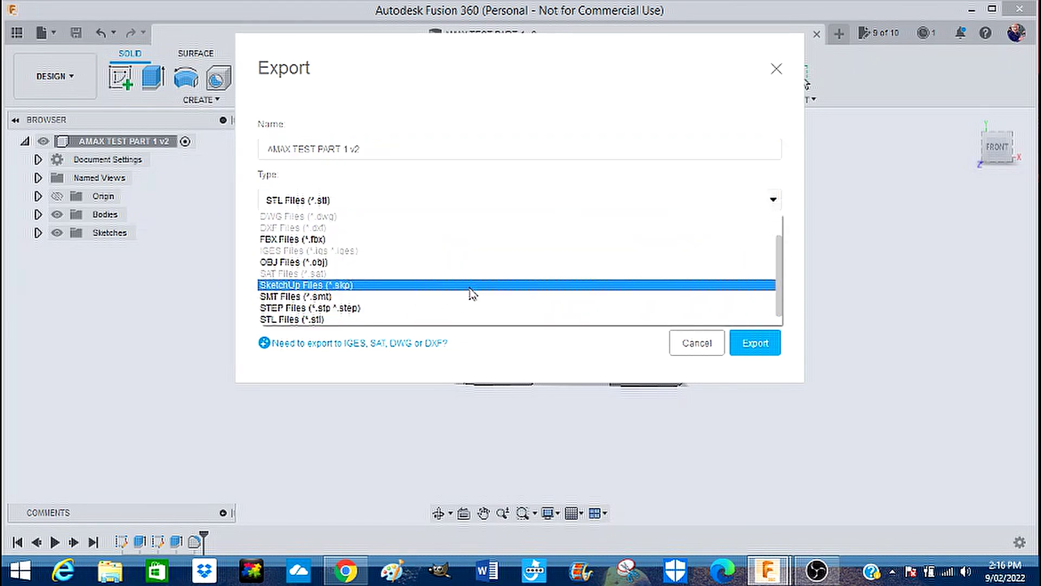
{"action": "scroll", "coordinate": [472, 293], "scroll_direction": "down", "scroll_amount": 1}
{"action": "scroll", "coordinate": [471, 293], "scroll_direction": "up", "scroll_amount": 3}
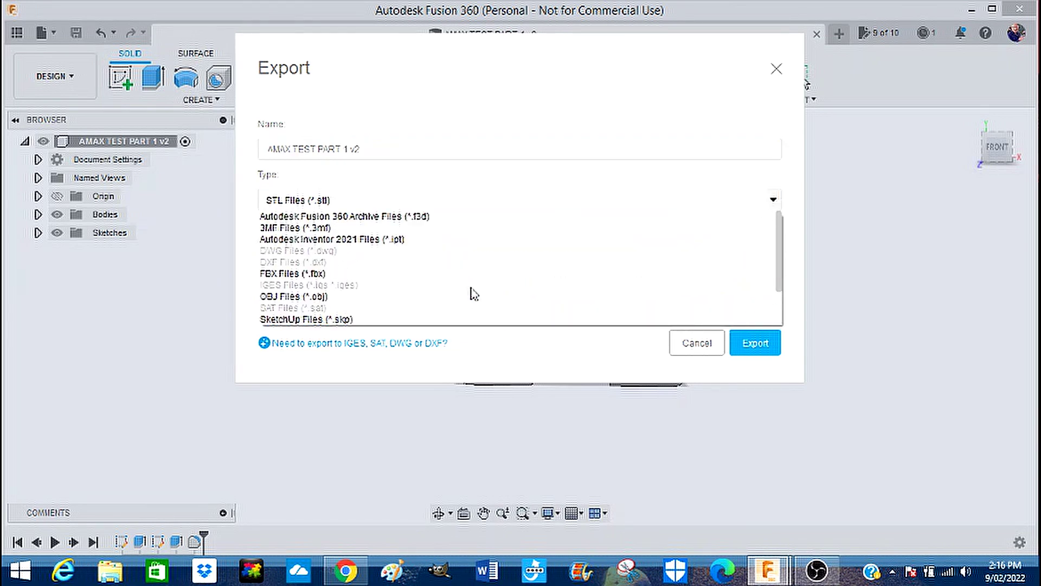
{"action": "left_click", "coordinate": [364, 202]}
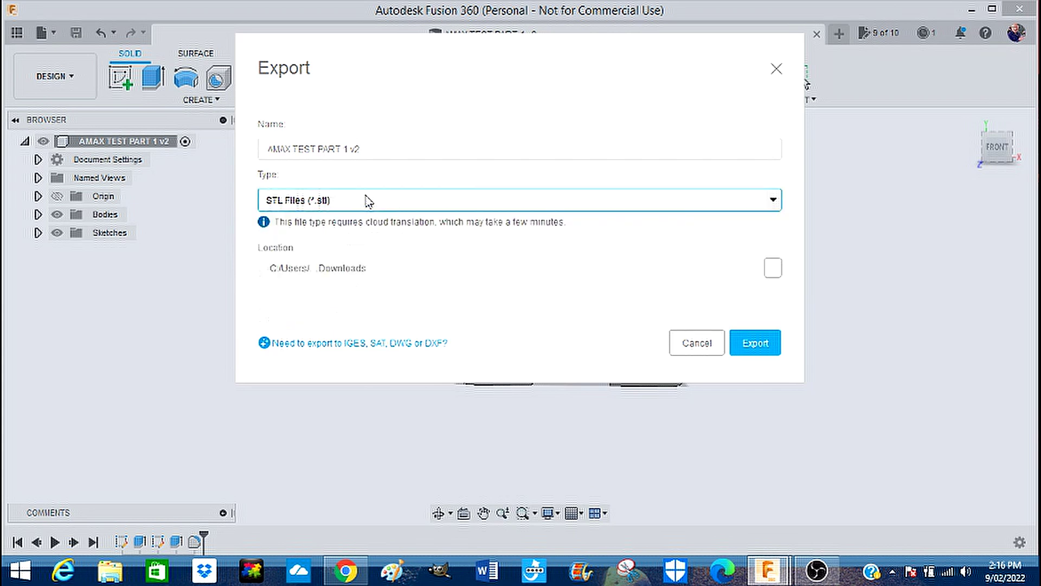
{"action": "left_click", "coordinate": [755, 343]}
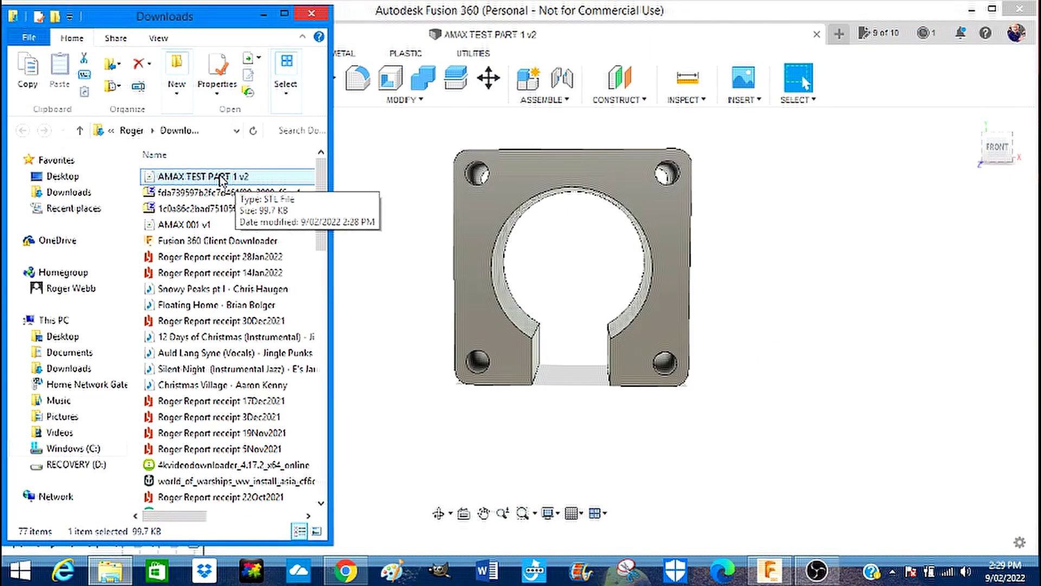
- Move the AMAX TEST PART 1 v2 STL from Downloads to the desktop and open it in FlashPrint
{"action": "left_click", "coordinate": [972, 10]}
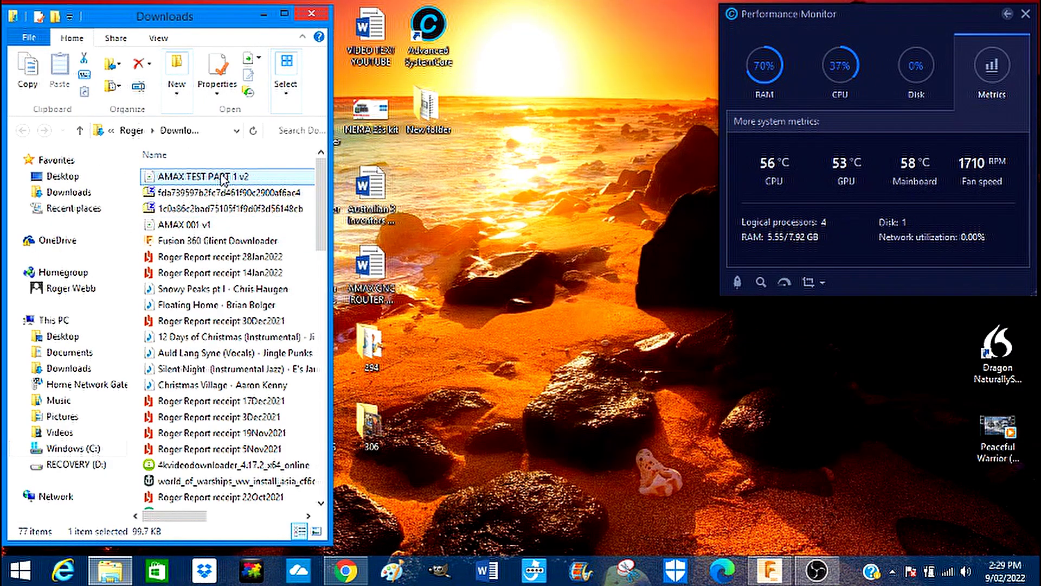
{"action": "left_click_drag", "start_coordinate": [224, 180], "coordinate": [488, 240]}
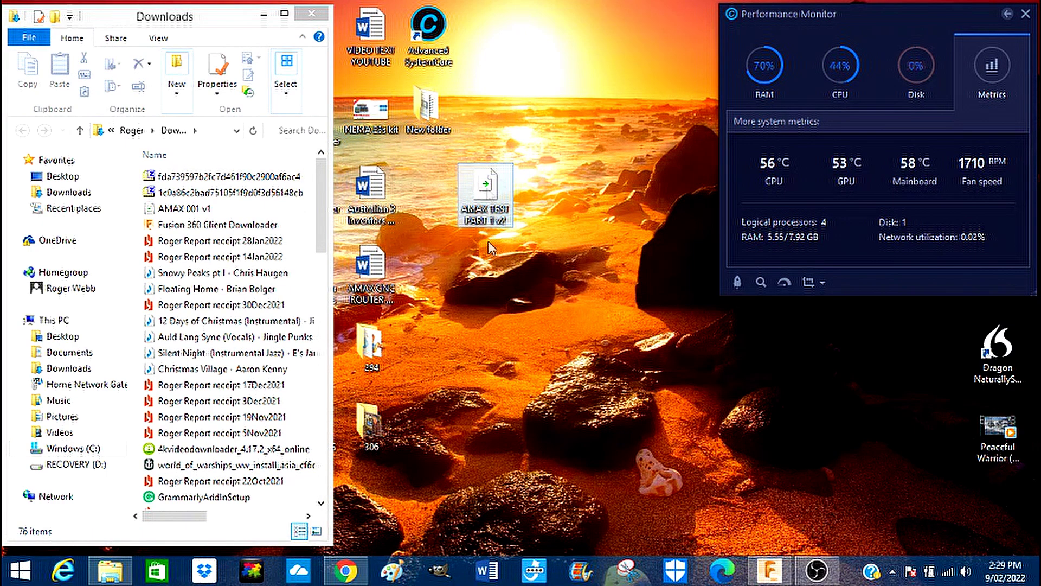
{"action": "right_click", "coordinate": [489, 194]}
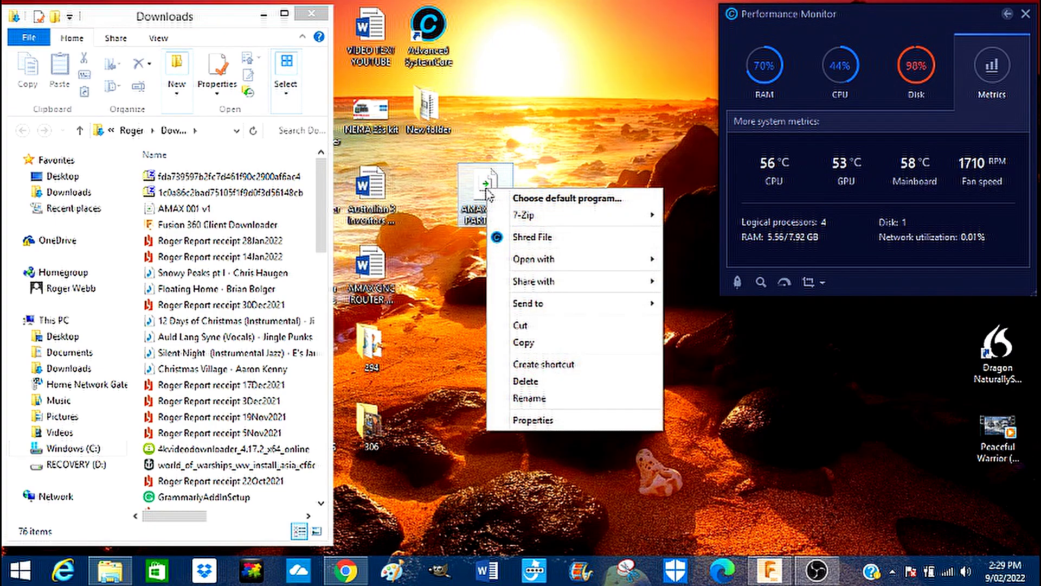
{"action": "left_click", "coordinate": [576, 173]}
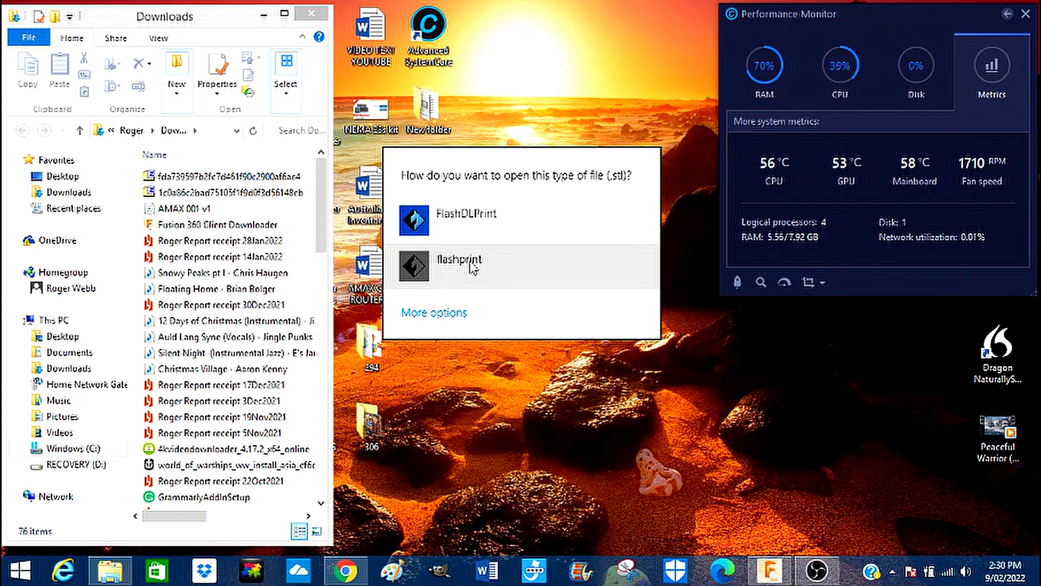
{"action": "left_click", "coordinate": [474, 266]}
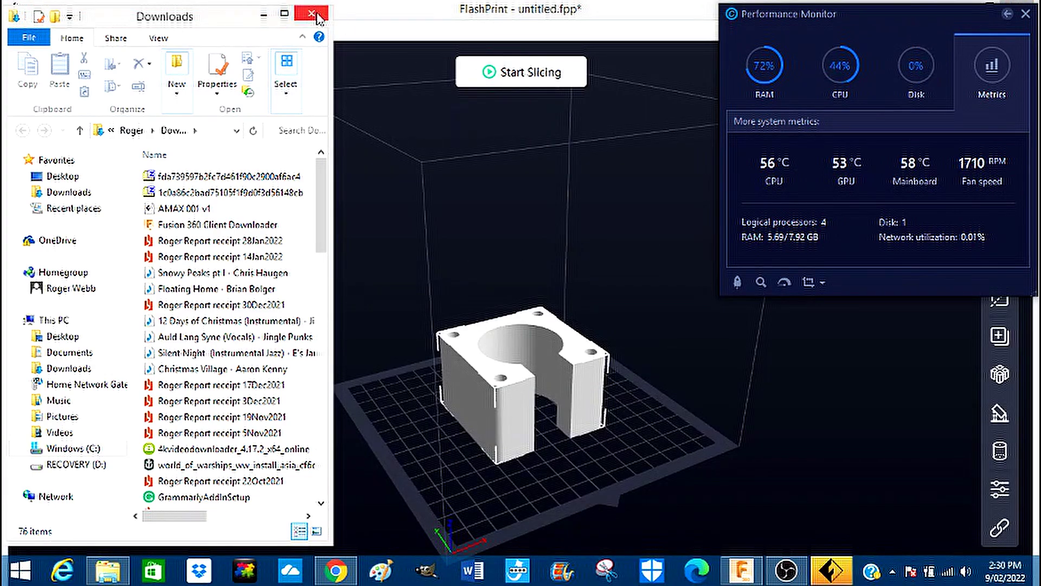
- Minimize Explorer, dismiss FlashPrint's Performance Monitor, then switch back to Fusion 360
{"action": "left_click", "coordinate": [266, 16]}
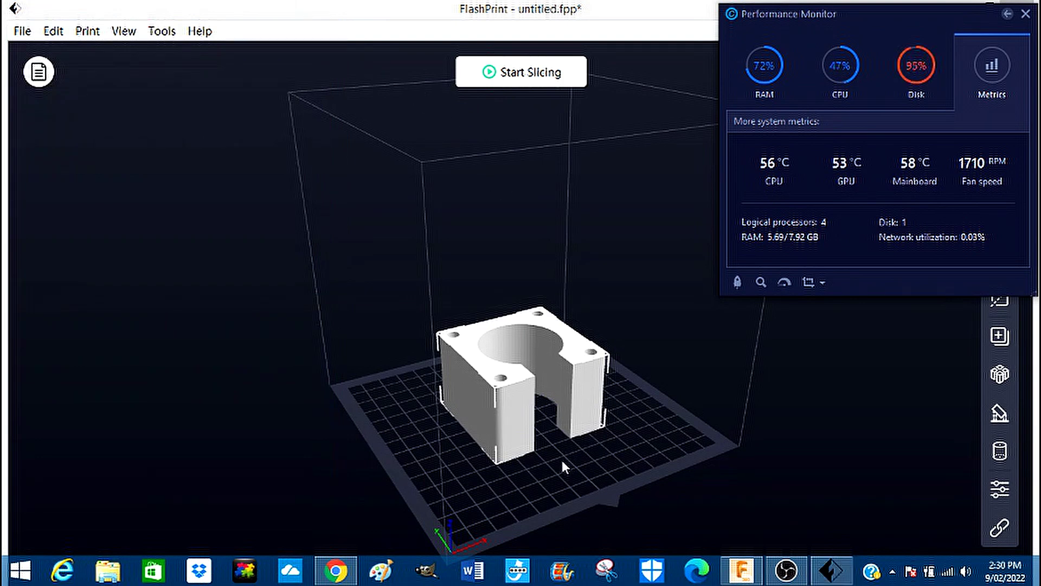
{"action": "left_click", "coordinate": [883, 424]}
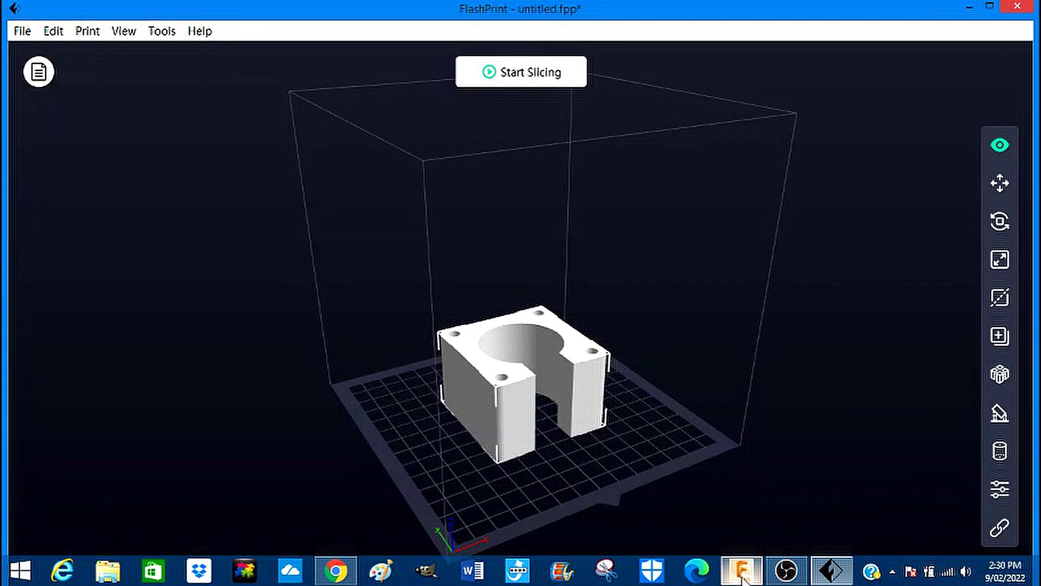
{"action": "mouse_move", "coordinate": [741, 578]}
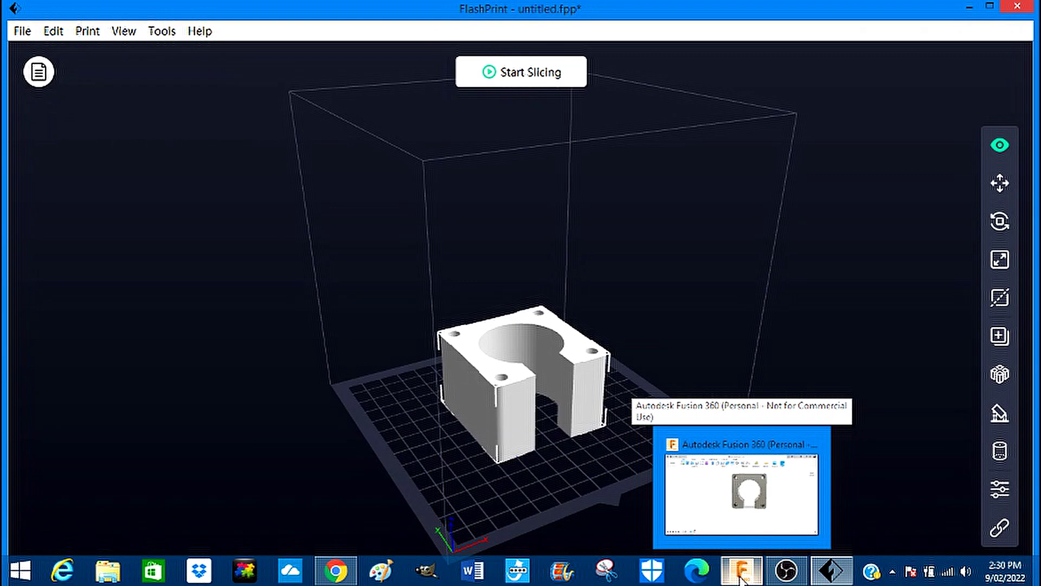
{"action": "left_click", "coordinate": [742, 578]}
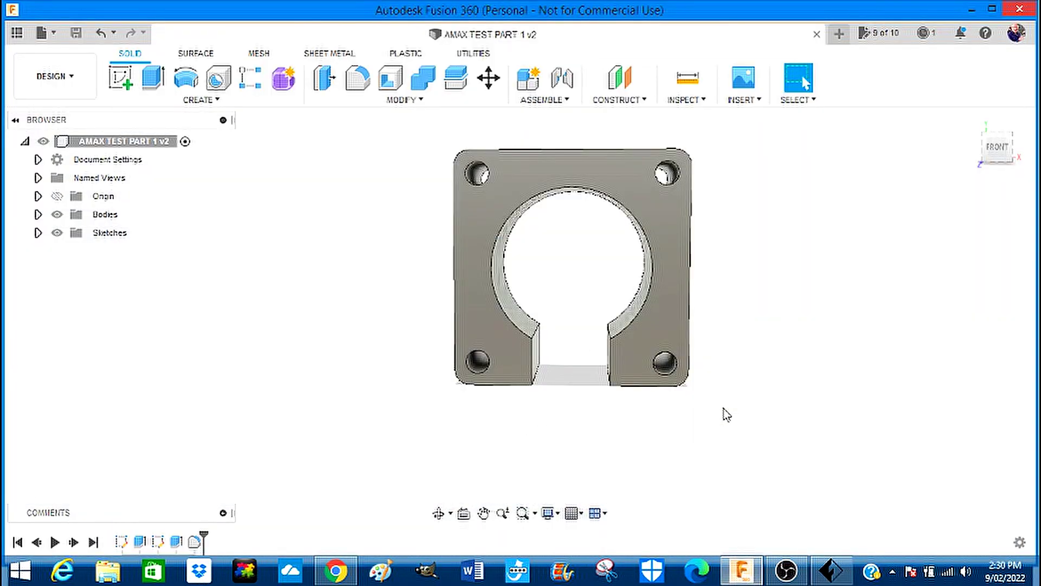